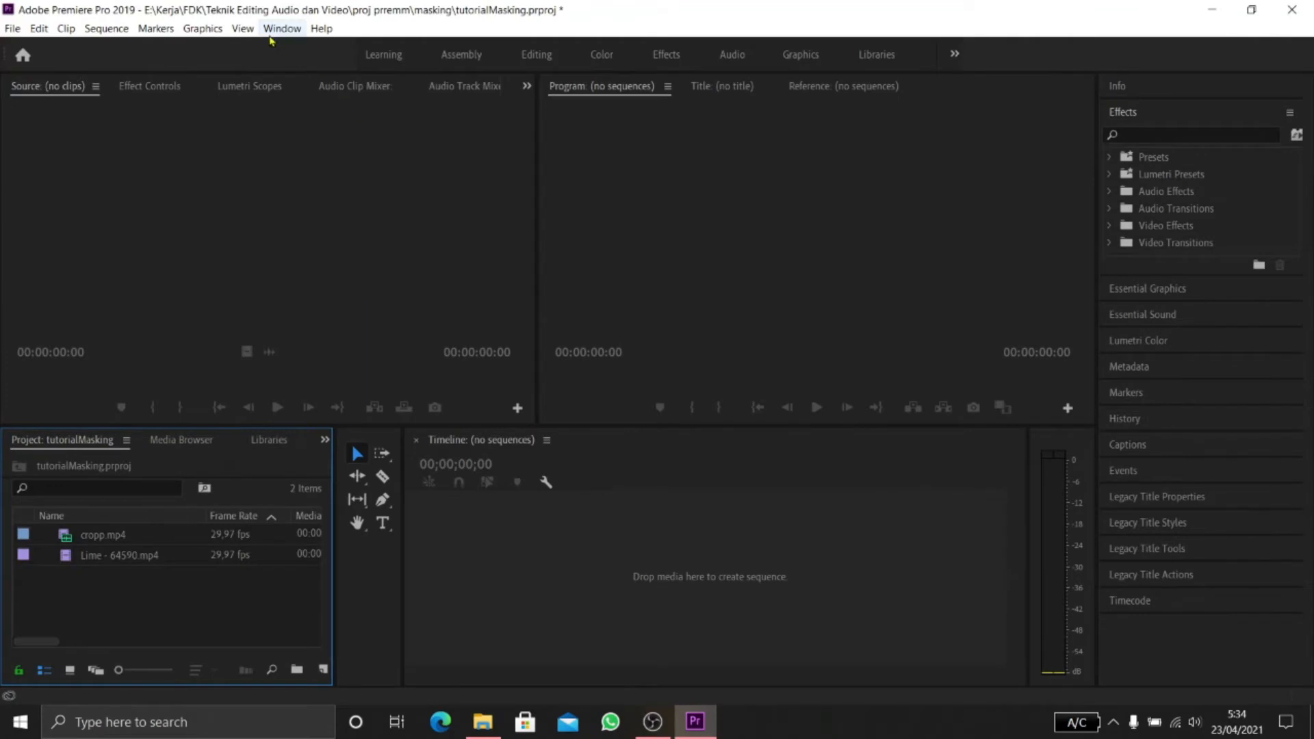
Switch the workspace to All Panels.
click(278, 29)
mouse_move(299, 47)
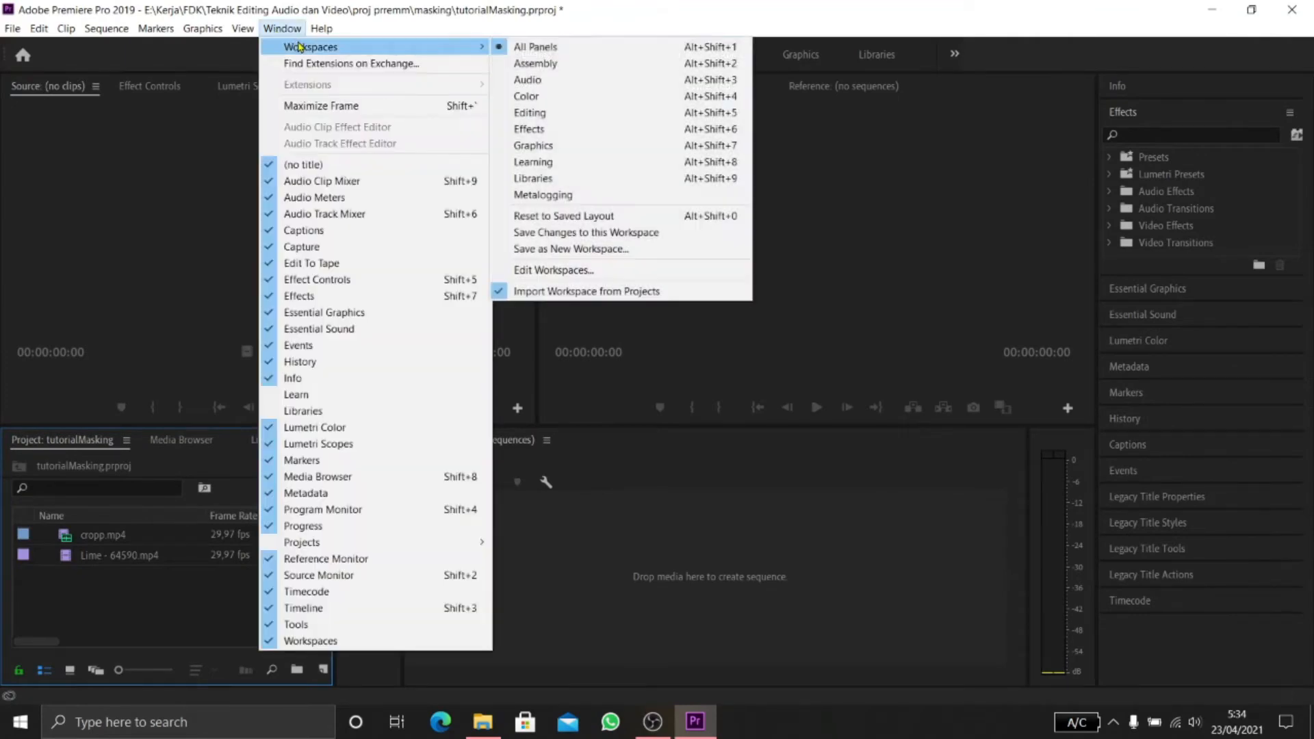
click(537, 46)
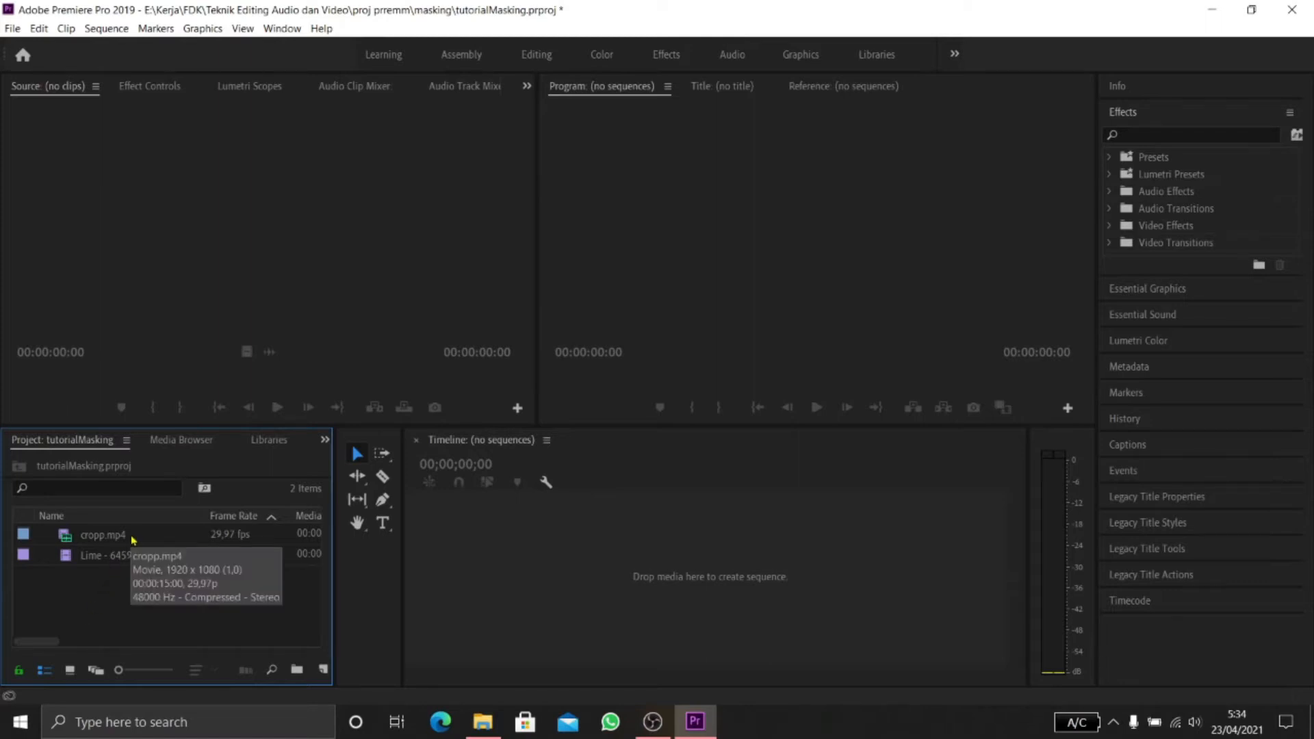
Open cropp.mp4 in the Source monitor and mark its In point at 00:00:03:06, before the woman with the umbrella enters.
double_click(103, 534)
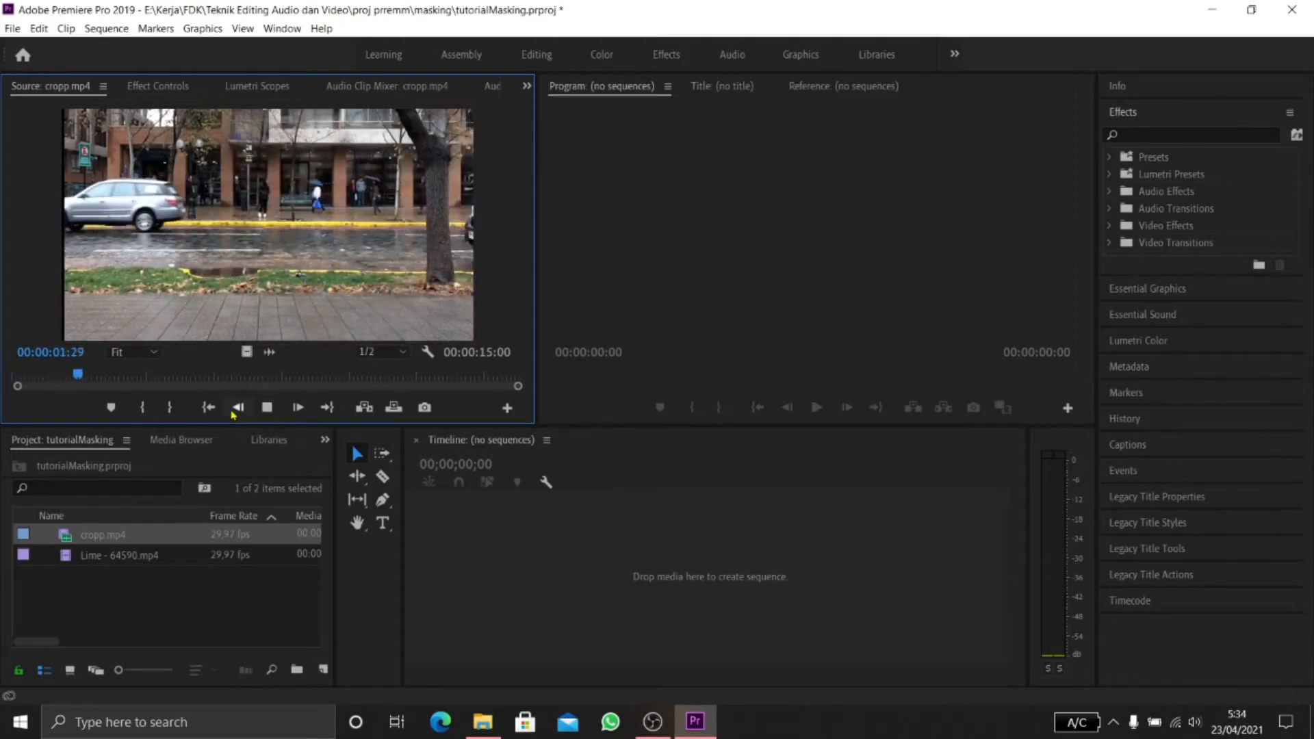
click(267, 408)
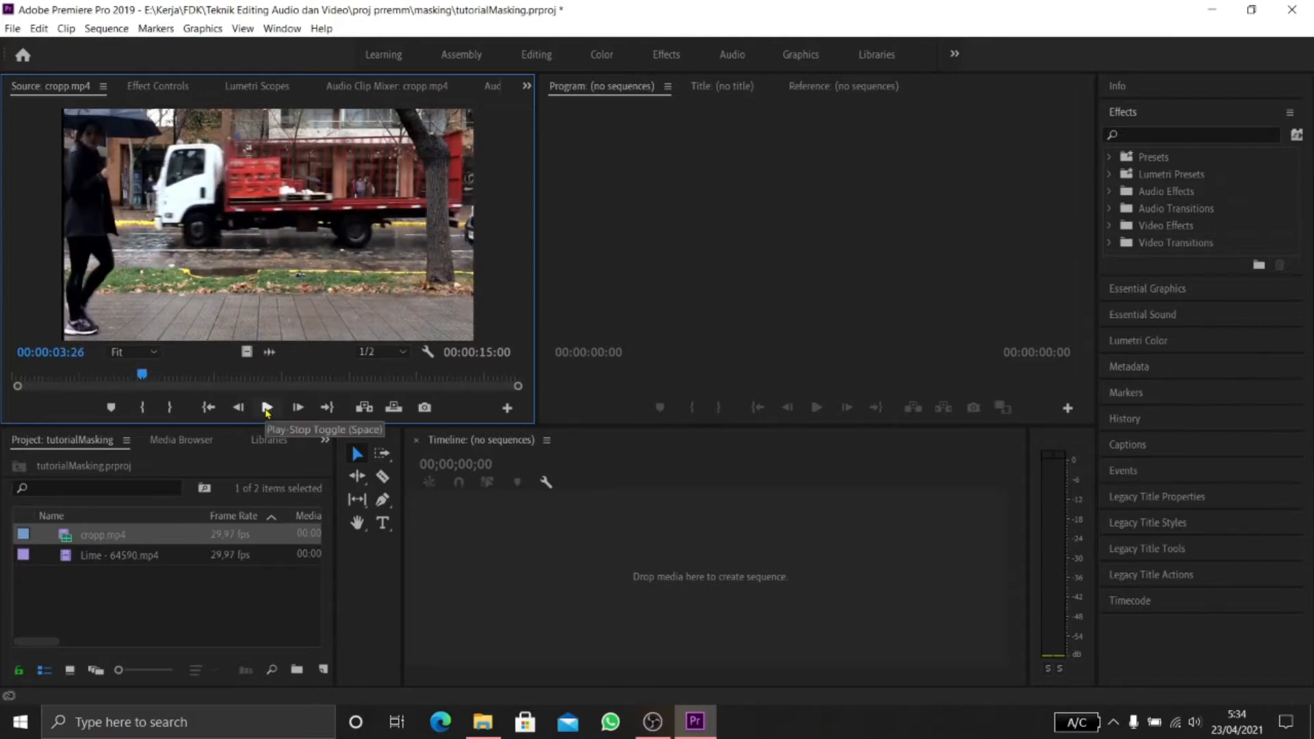
click(238, 408)
click(237, 408)
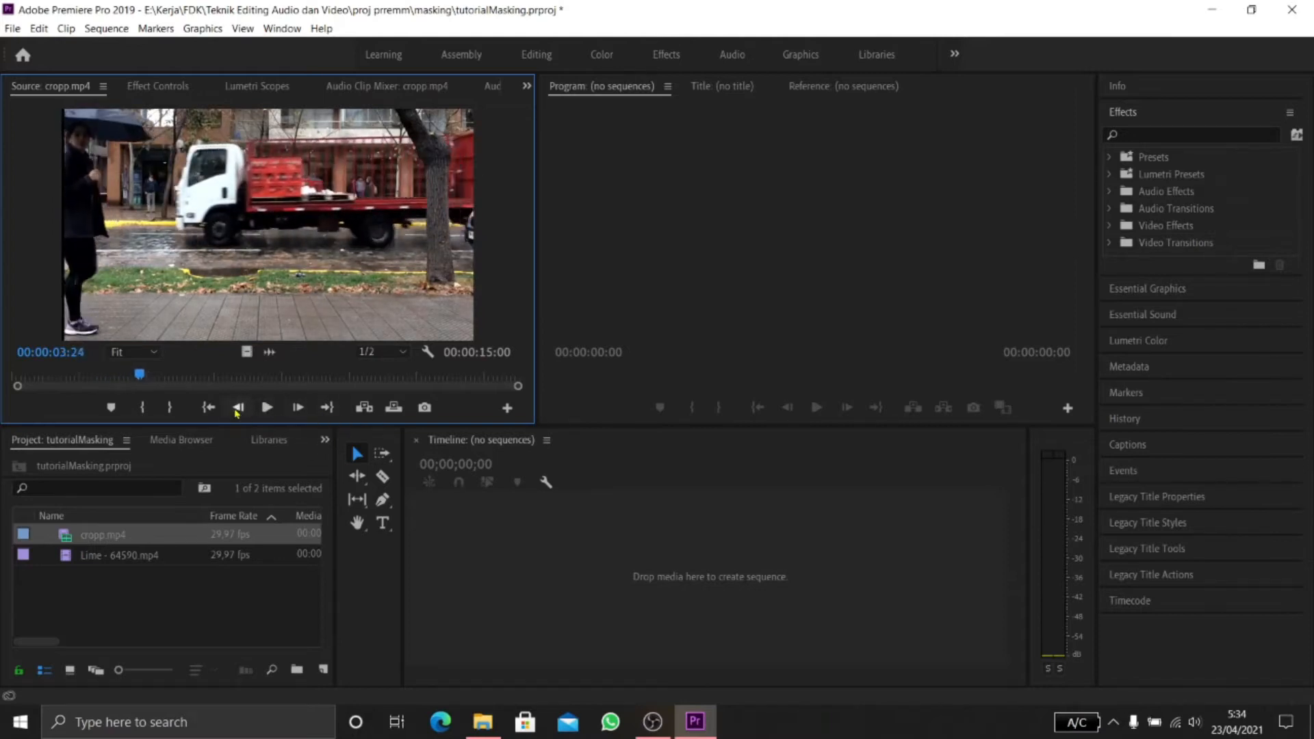
click(238, 408)
click(237, 408)
click(238, 408)
click(237, 408)
click(237, 408)
click(238, 408)
click(238, 408)
click(237, 408)
click(238, 408)
click(238, 408)
click(238, 408)
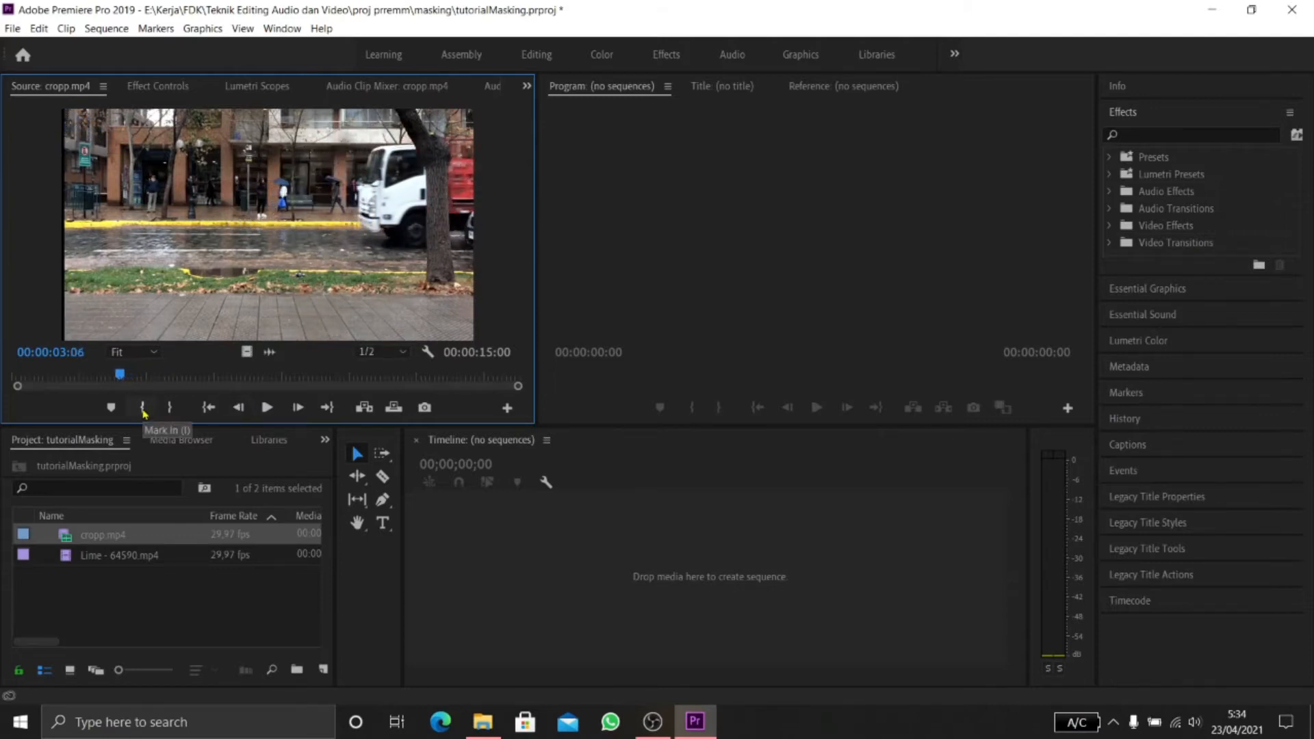
click(143, 409)
Play cropp.mp4 until the woman has passed the tree and mark its Out point at 00:00:06:10.
click(278, 408)
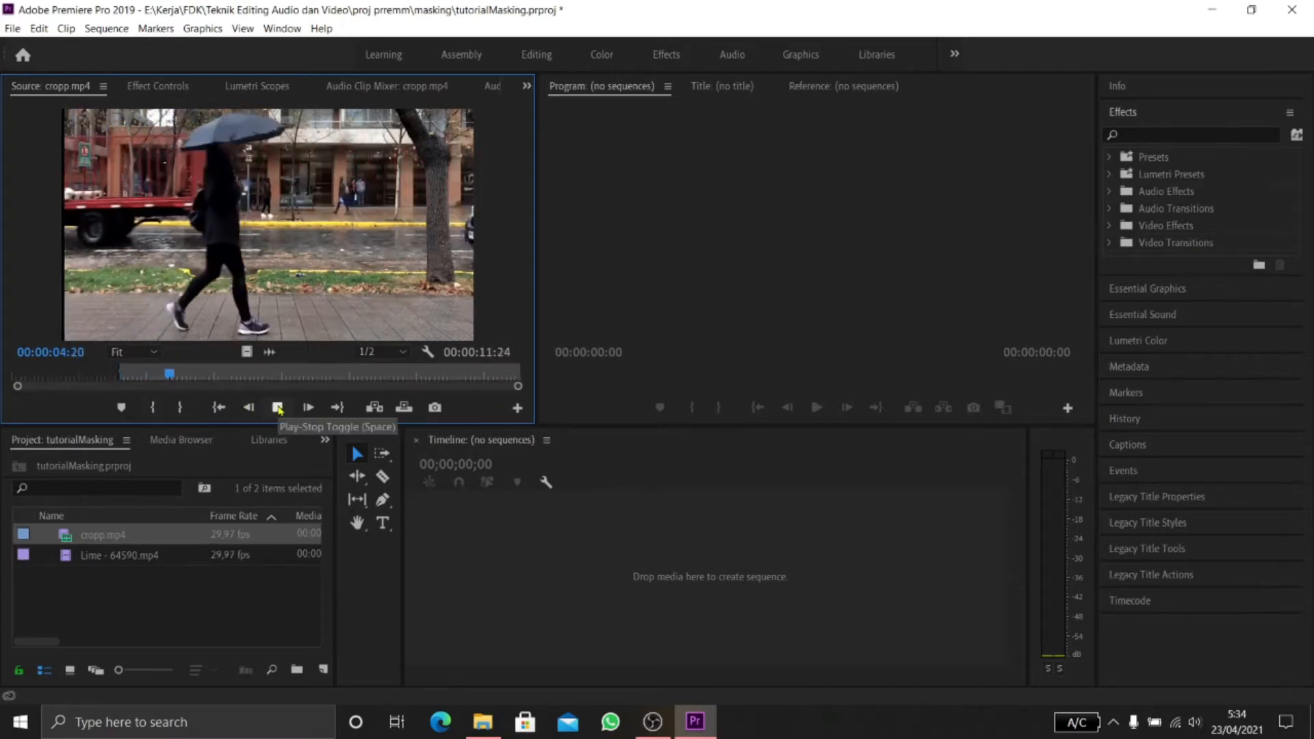
click(278, 408)
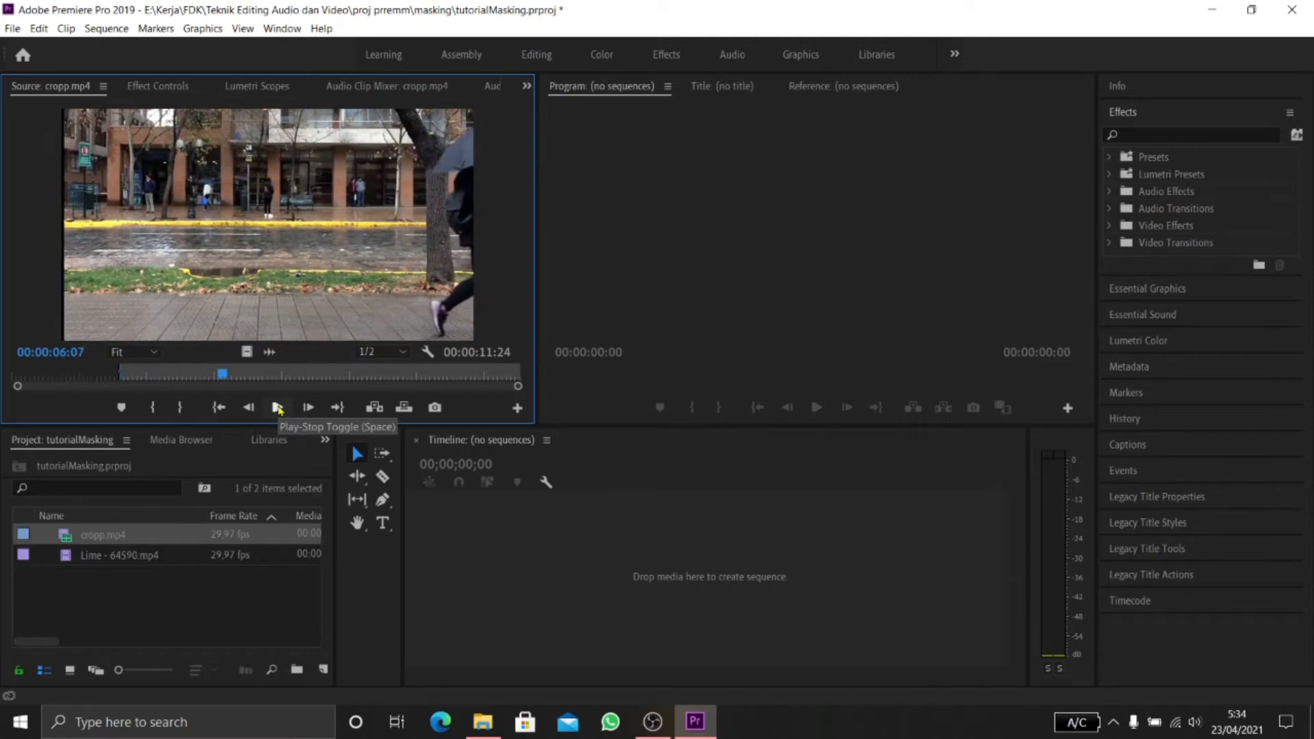
click(278, 408)
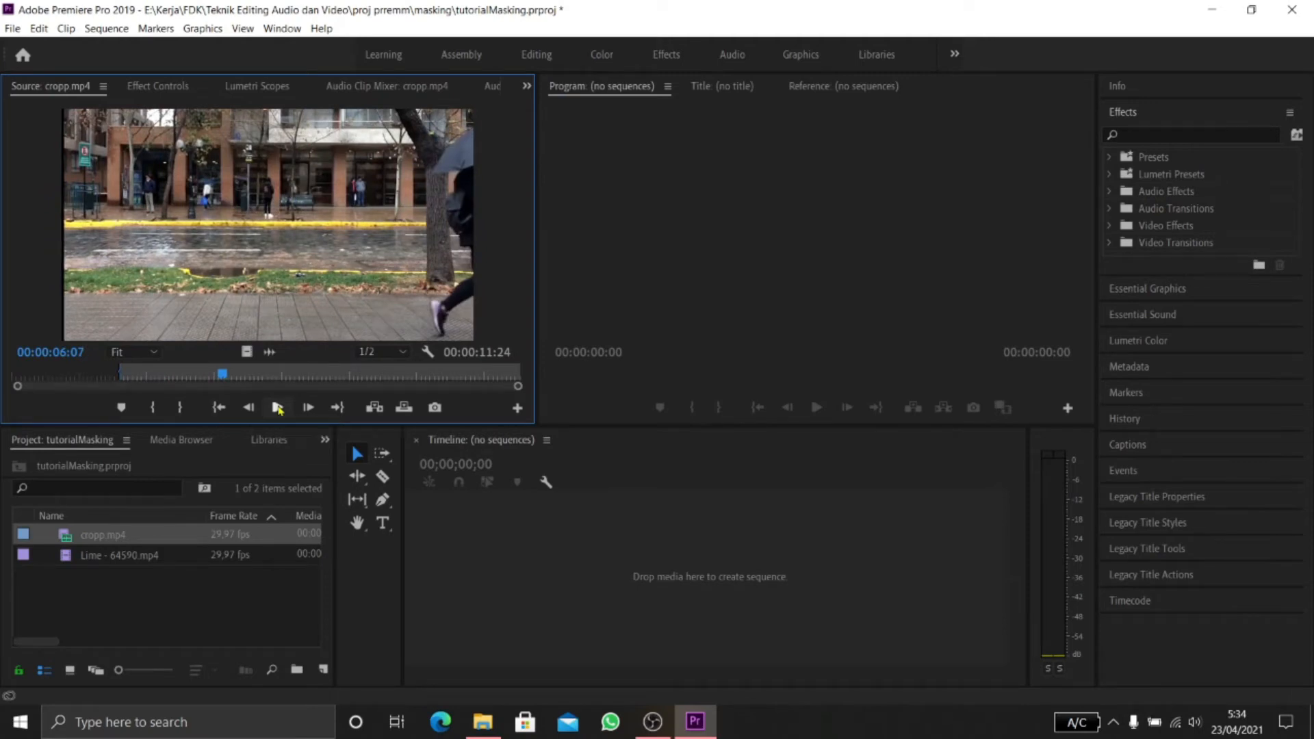
click(249, 409)
click(248, 408)
click(249, 408)
click(249, 408)
click(248, 408)
click(248, 409)
click(249, 409)
click(249, 410)
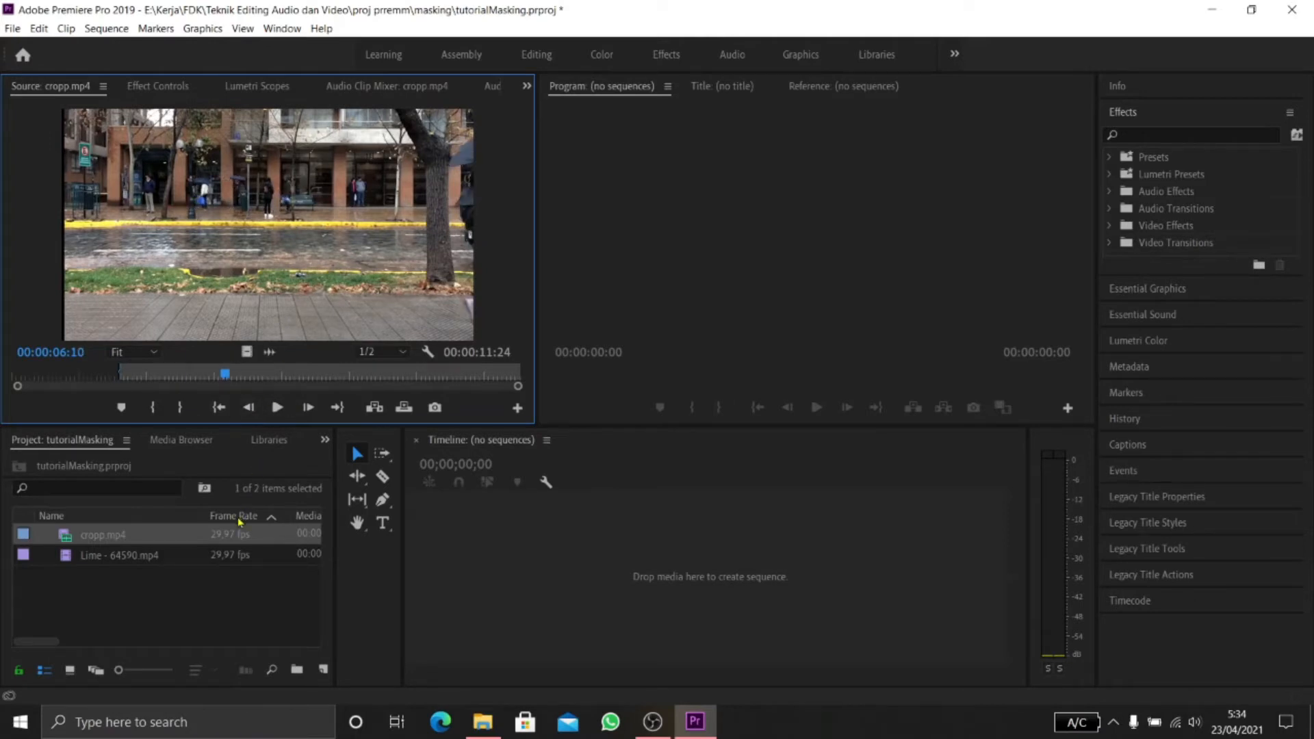
click(182, 409)
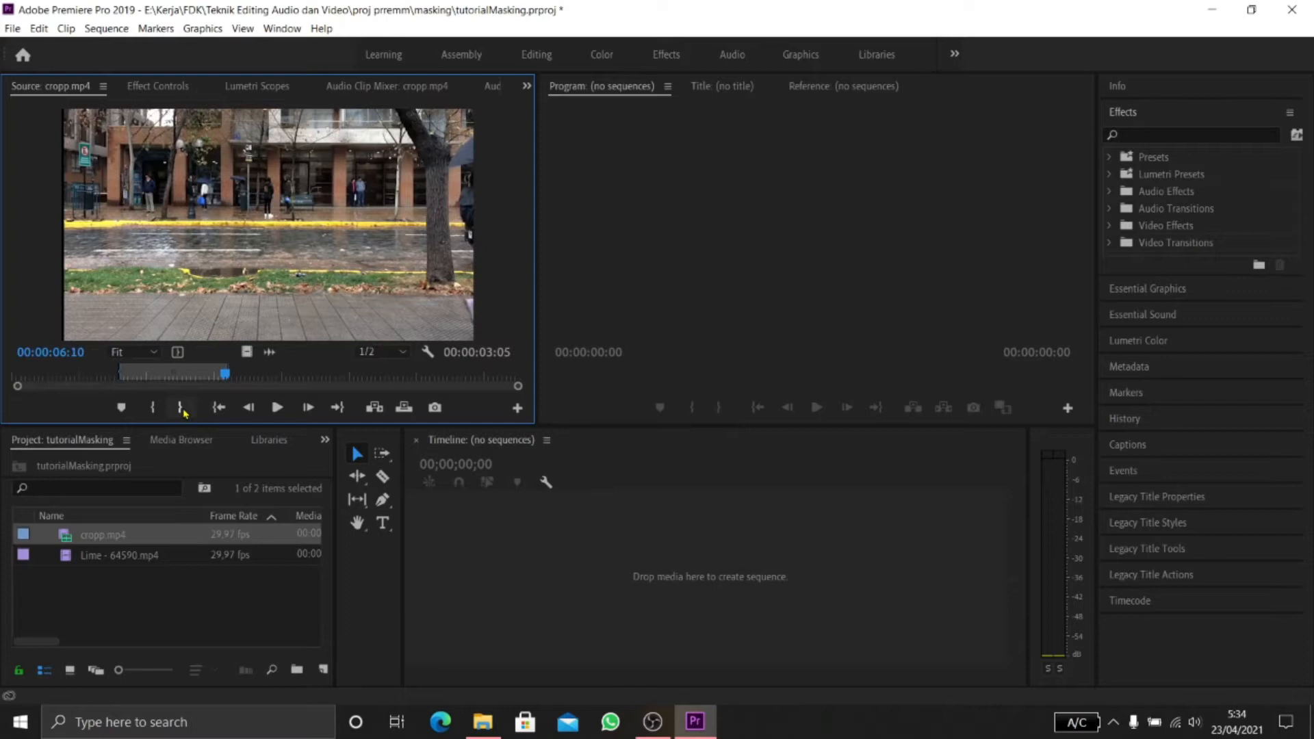
Create a sequence from the trimmed cropp.mp4 and move its video clip up to track V2.
drag(156, 544, 514, 550)
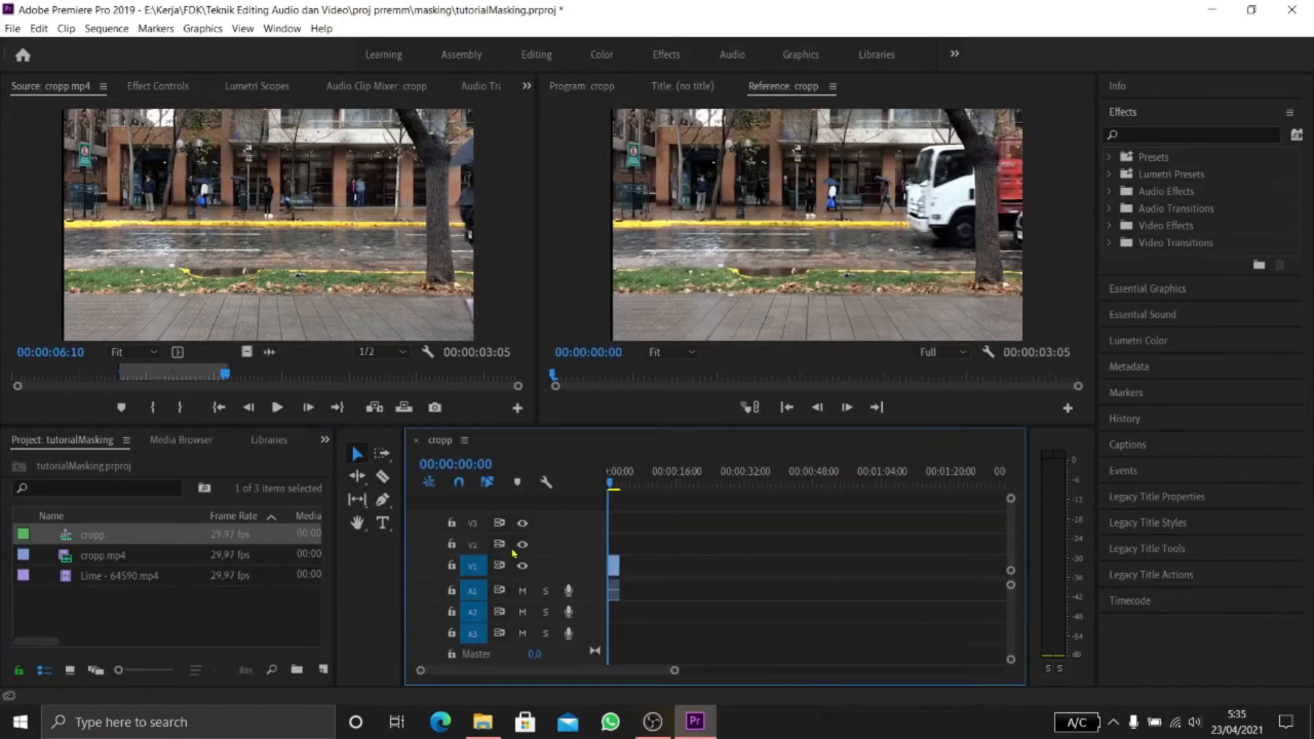
drag(674, 671, 587, 674)
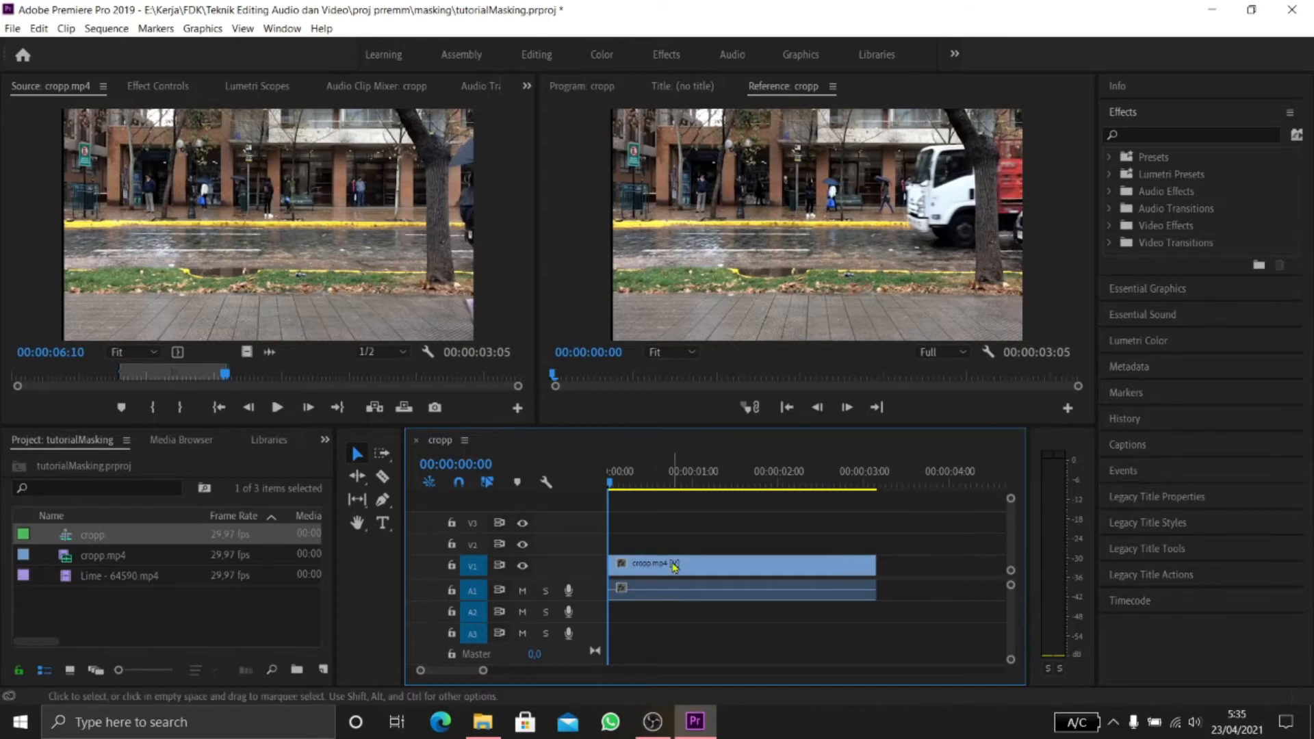
drag(675, 565, 672, 550)
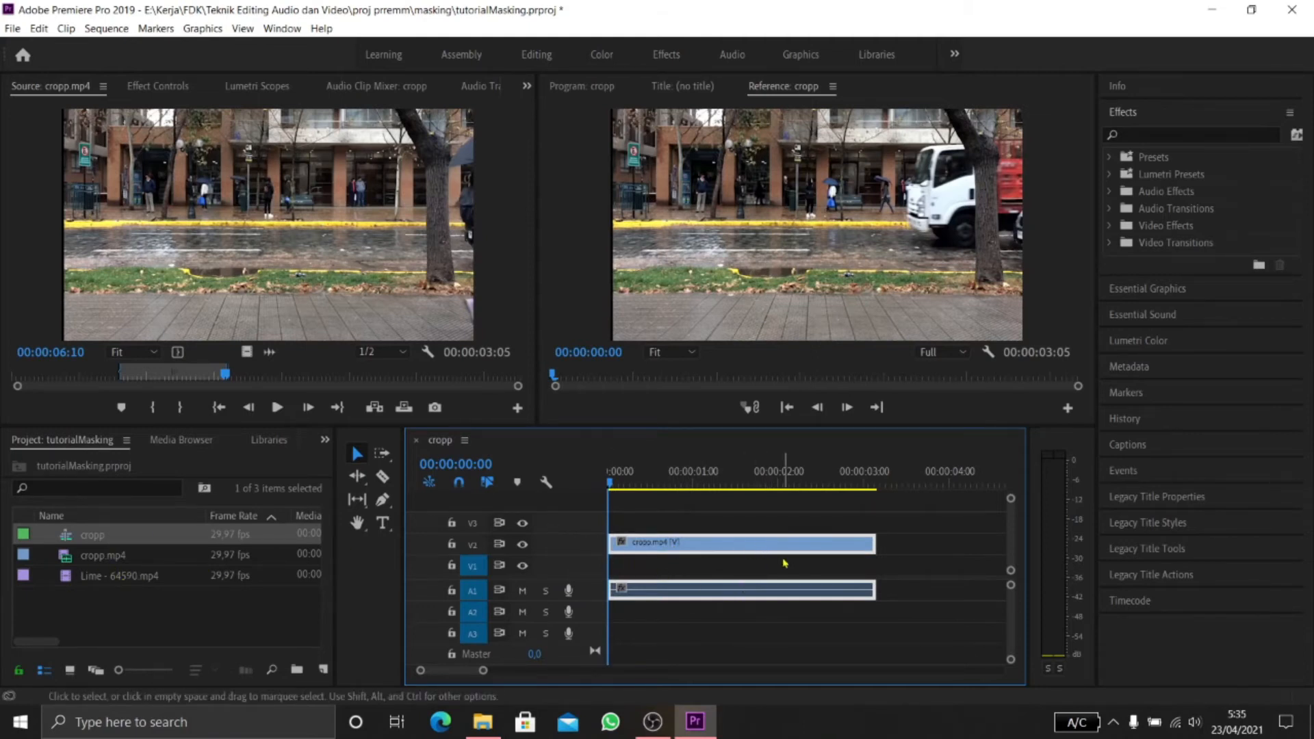
Open Lime - 64590.mp4 in the Source monitor and mark its In point just before 15 seconds, as the train approaches.
double_click(124, 579)
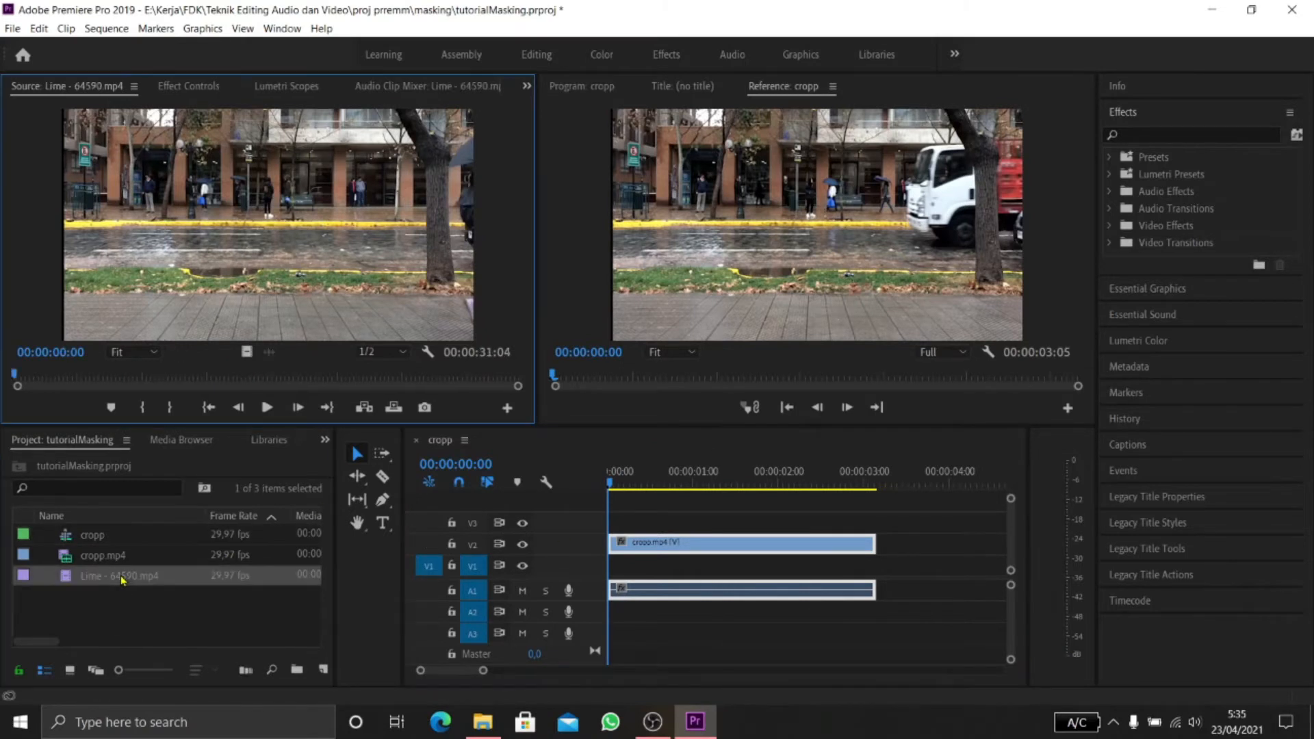
click(267, 408)
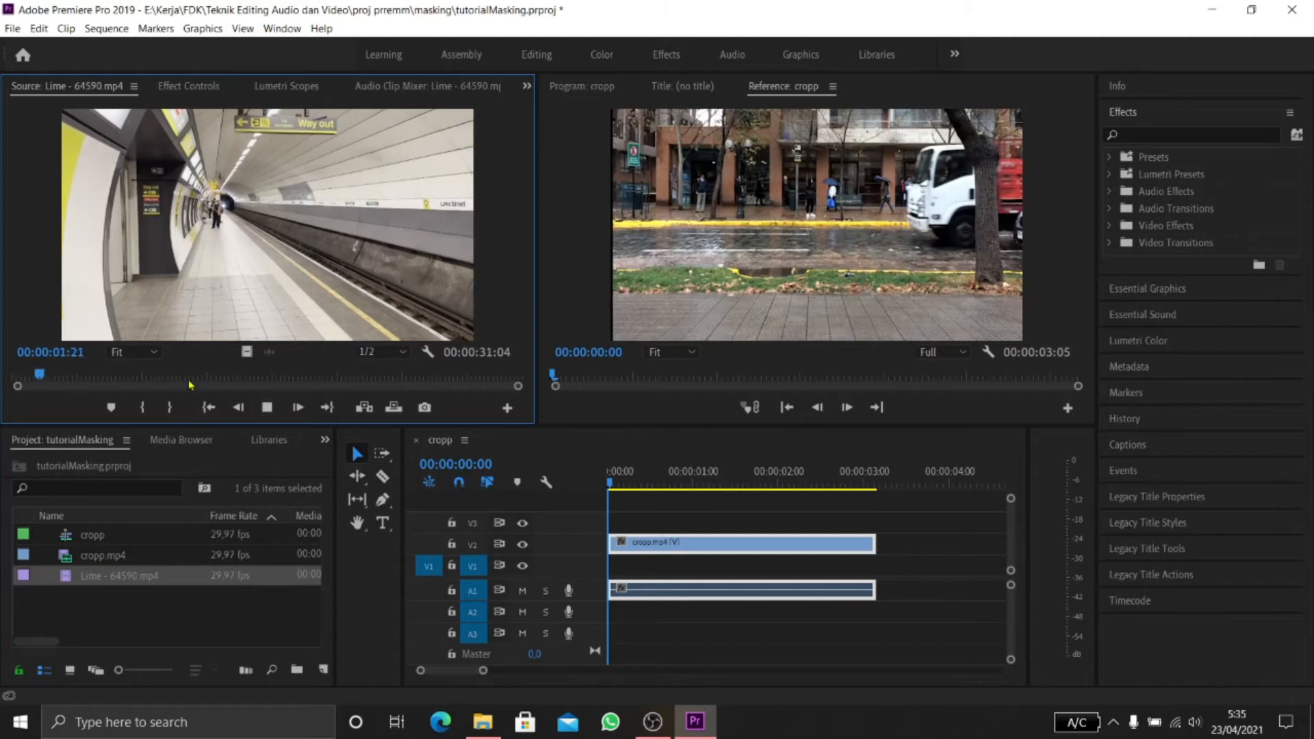
click(161, 377)
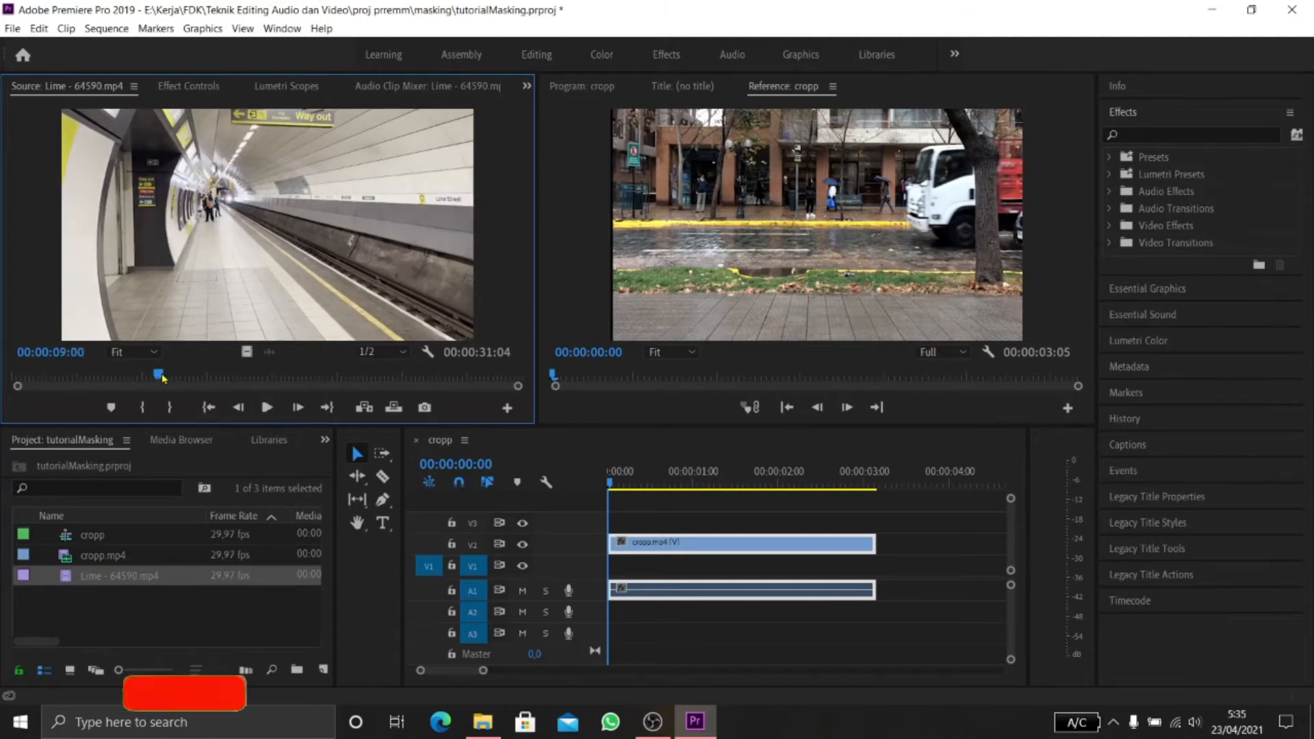
click(196, 377)
click(211, 376)
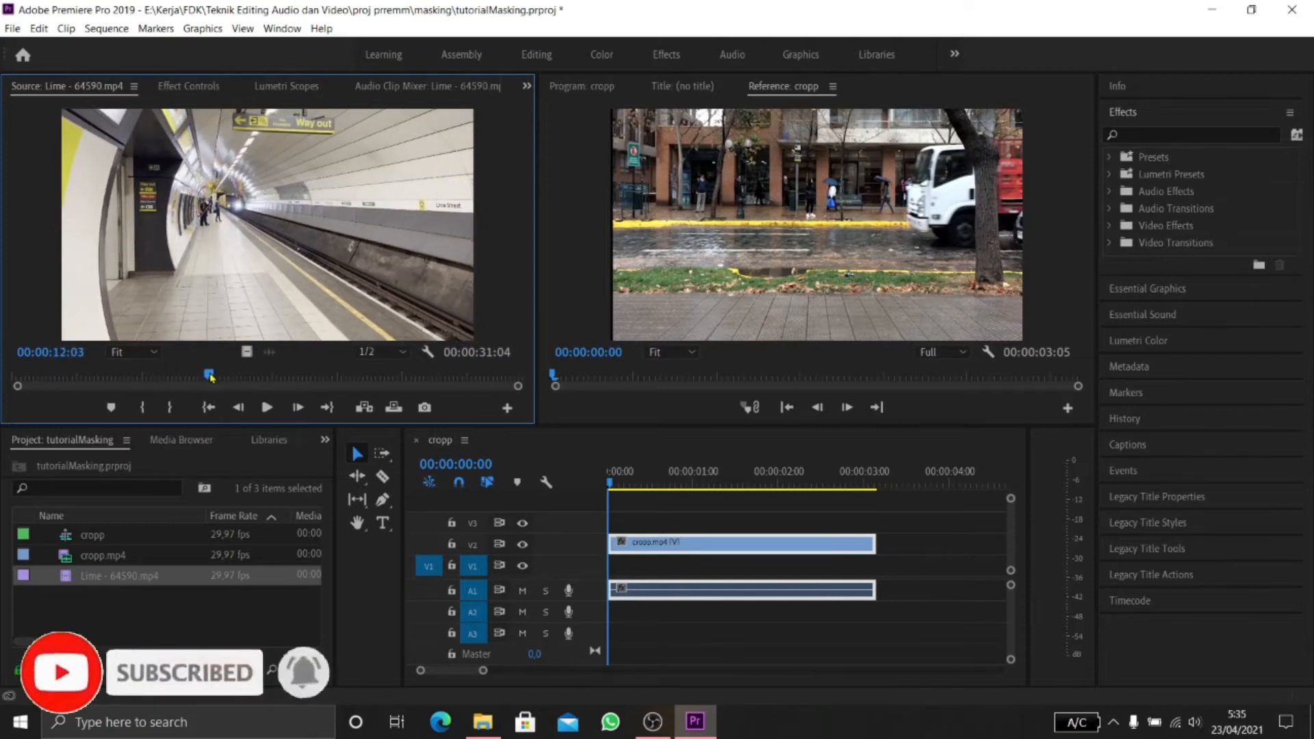
click(267, 407)
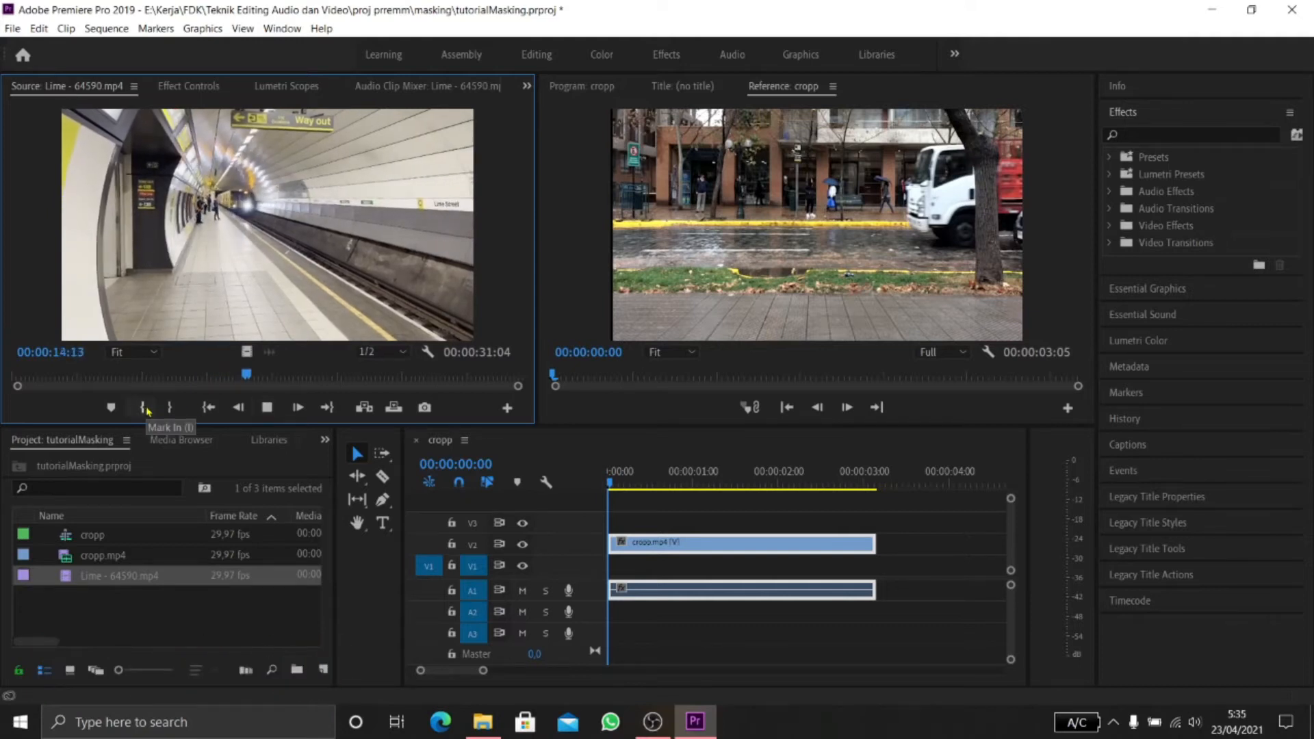
click(147, 410)
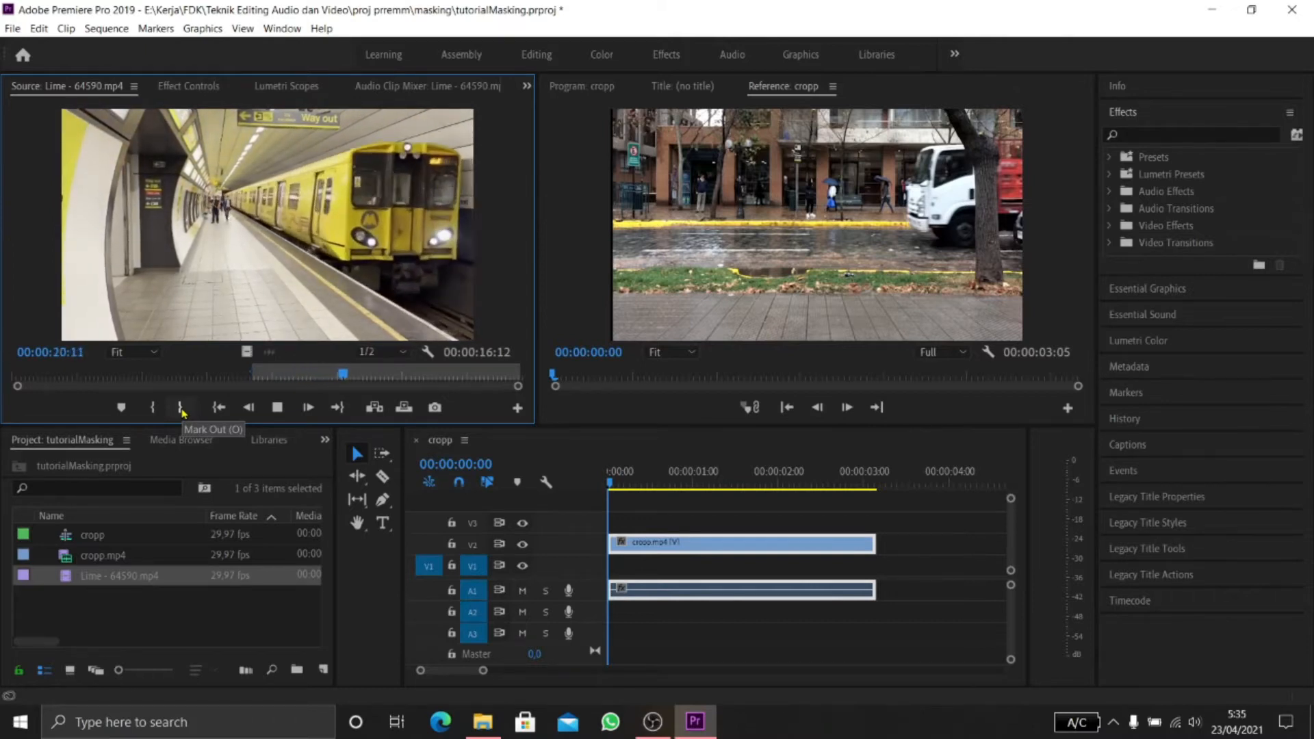
Mark the Lime clip's Out point for a 00:00:07:01 range and place the clip on V1 starting at about 00:00:01:00.
click(181, 408)
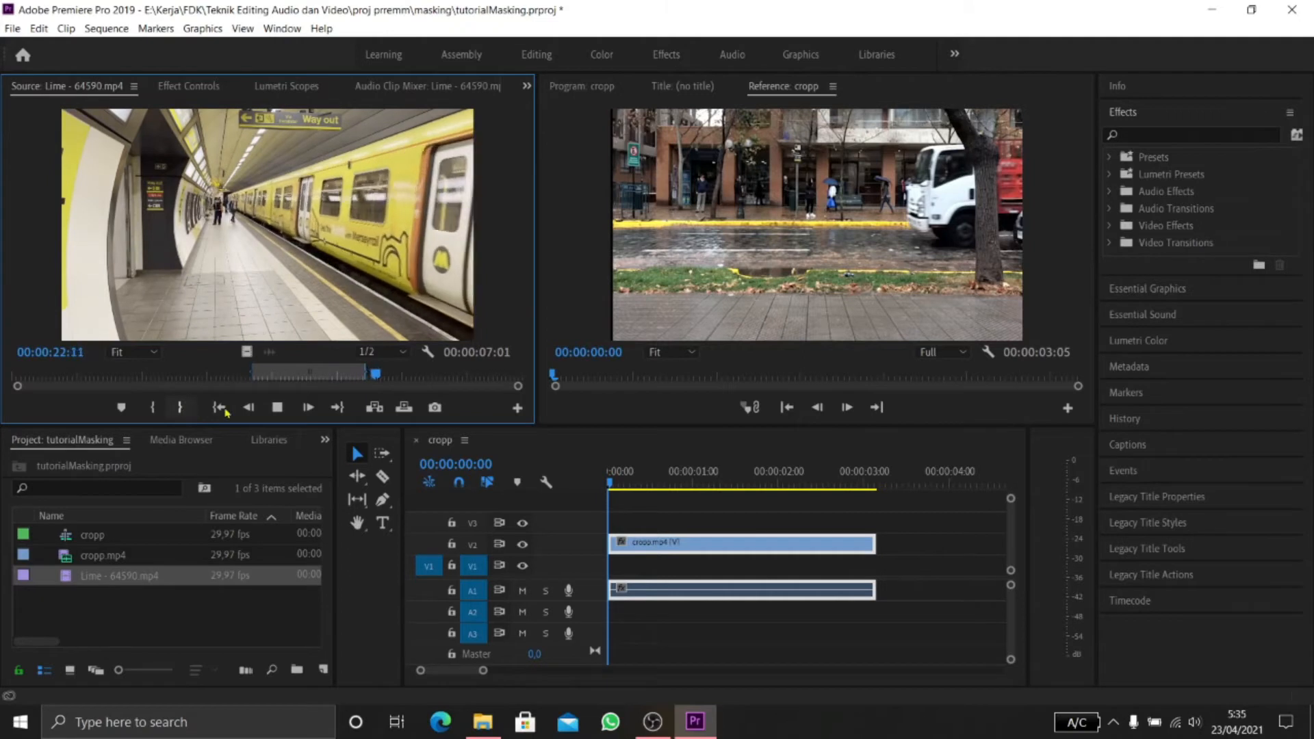
click(278, 408)
drag(128, 579, 691, 571)
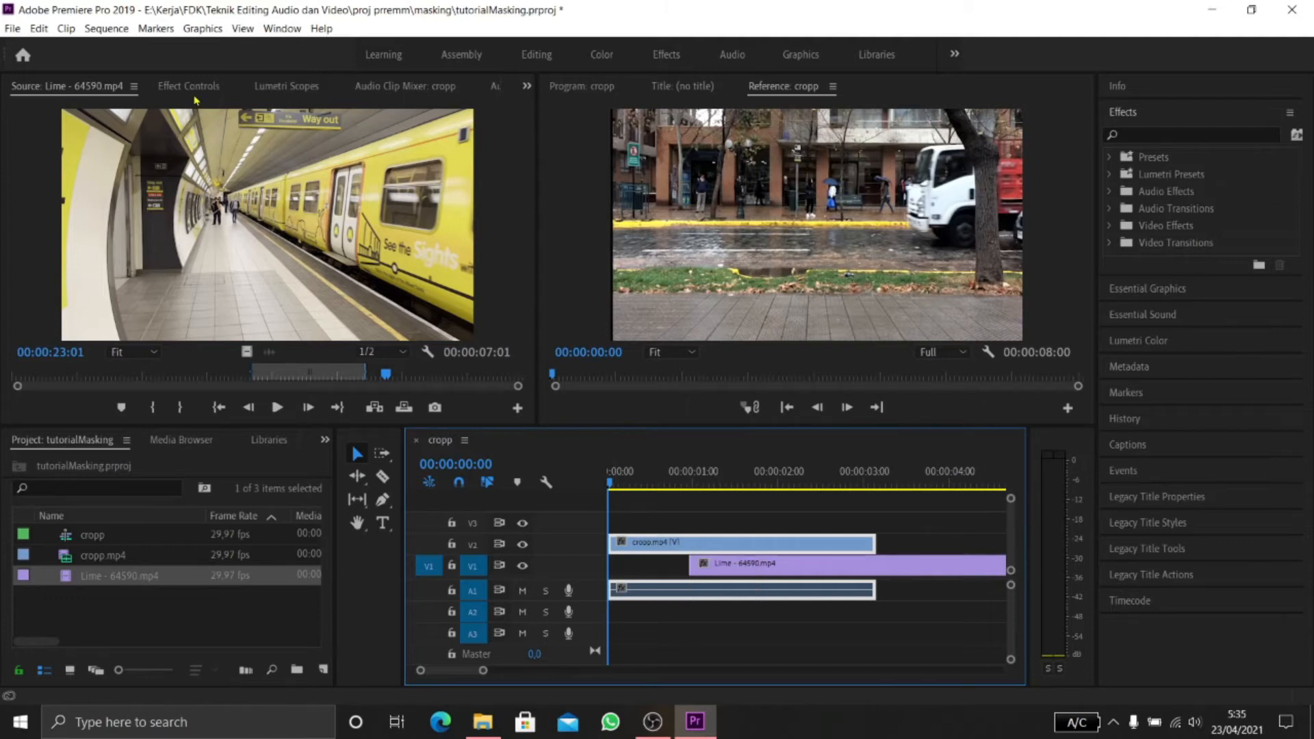
Show the effect controls of the V2 cropp.mp4 clip, preview the sequence and place the playhead at 00:00:03:03.
double_click(666, 545)
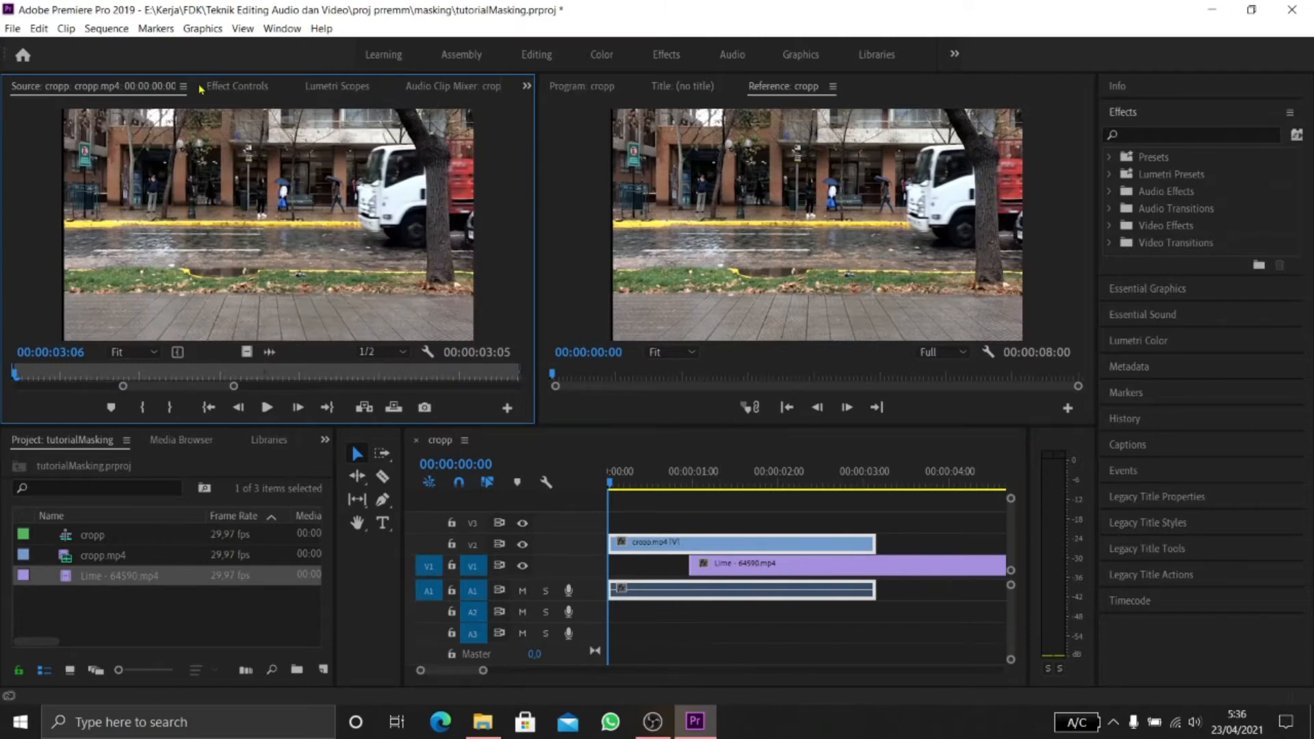
click(237, 87)
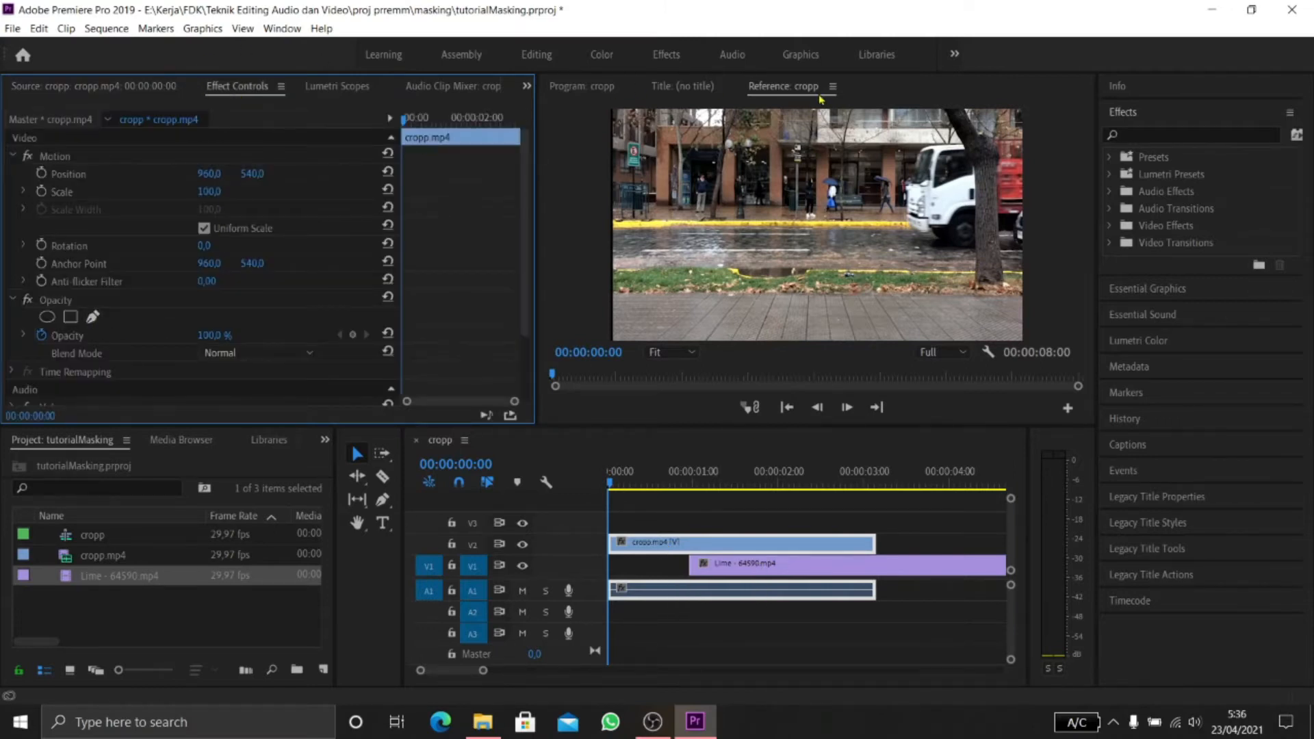
click(594, 90)
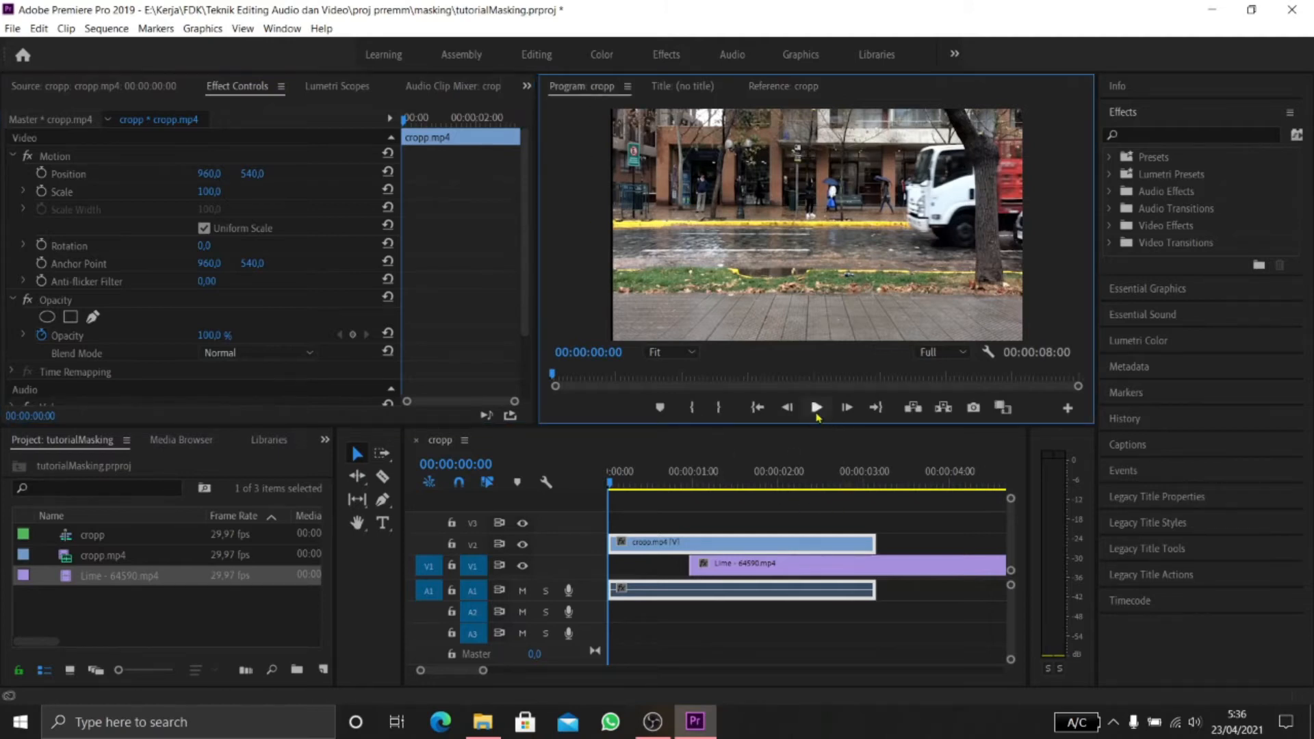
key(shift+3)
click(818, 413)
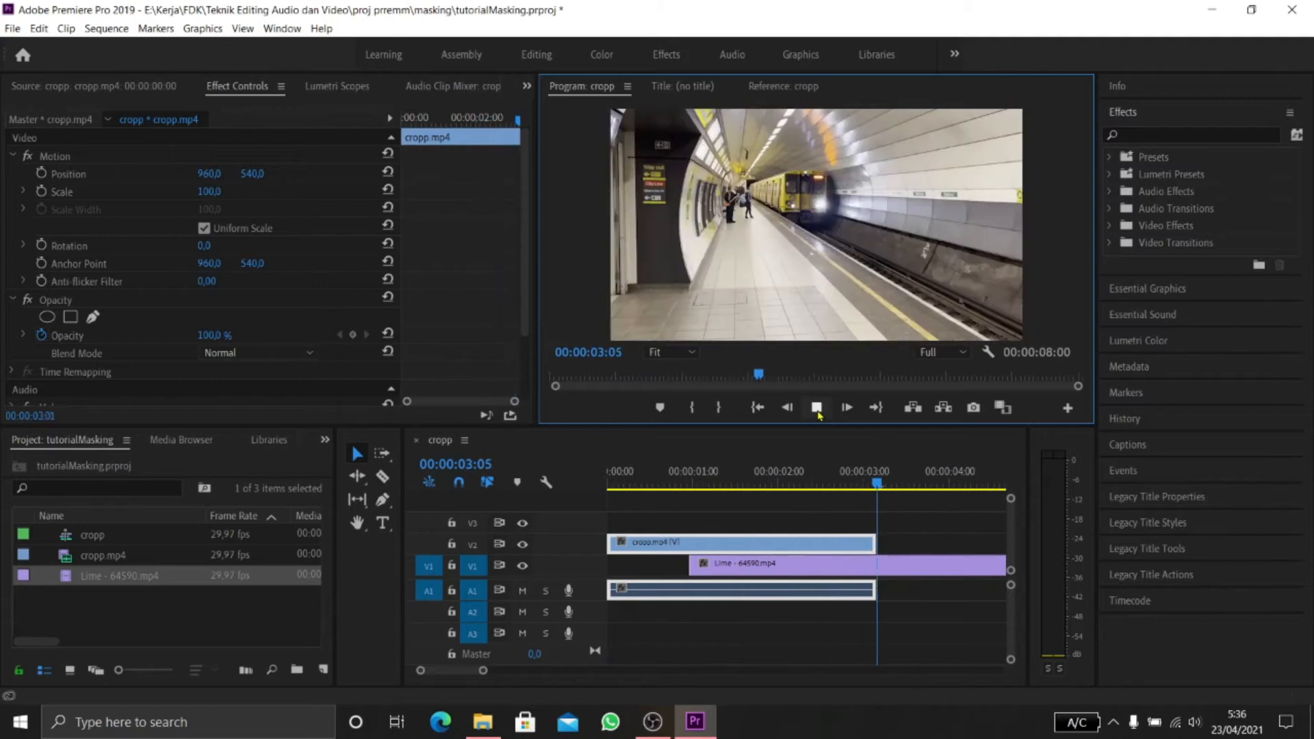
click(817, 409)
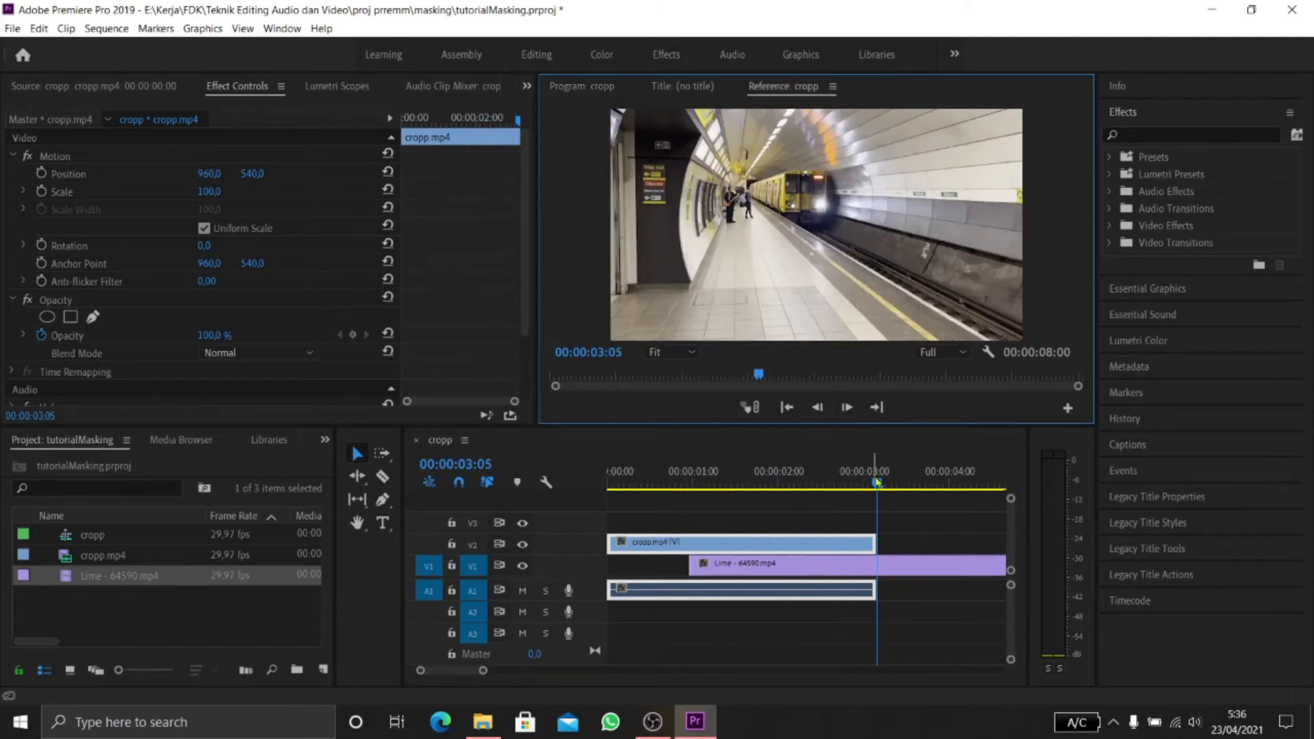
mouse_move(877, 484)
mouse_down()
mouse_move(861, 484)
mouse_move(872, 485)
mouse_up()
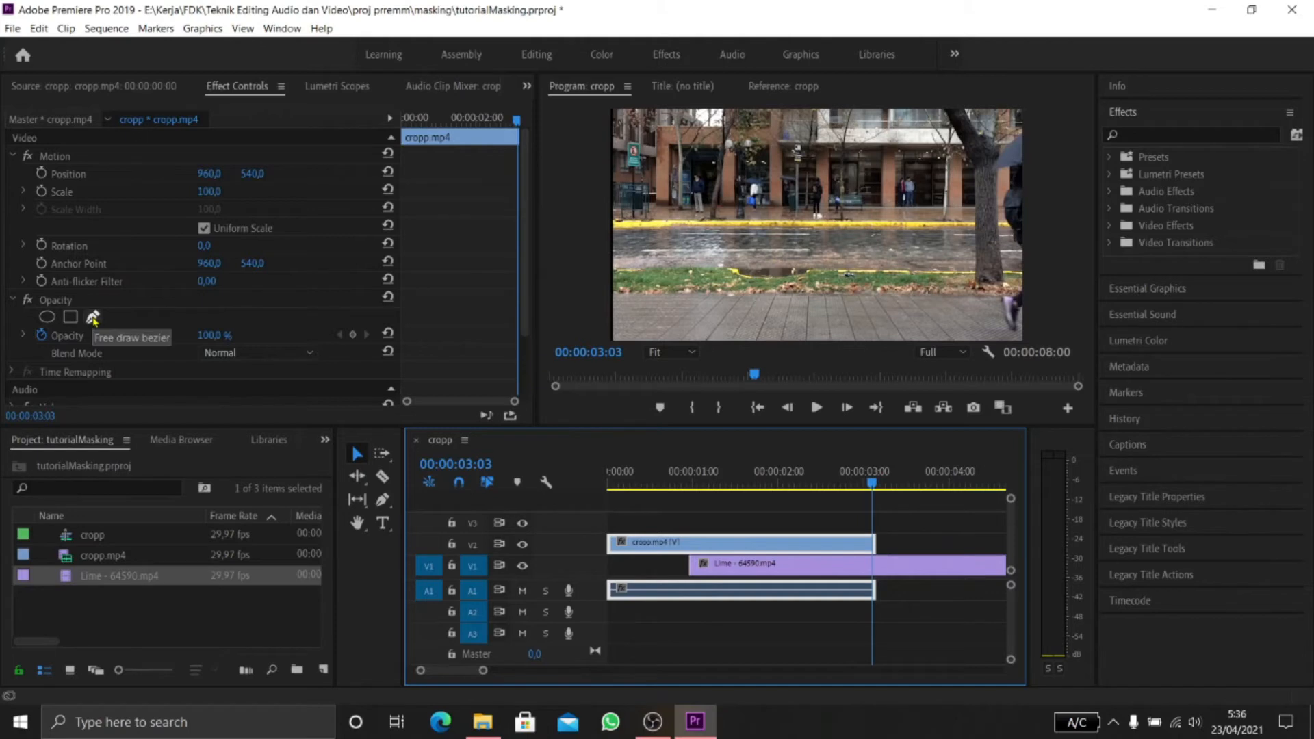
Start a free-draw opacity mask on cropp.mp4 in an enlarged Program monitor, placing points along the frame's top edge from corner to corner.
click(92, 317)
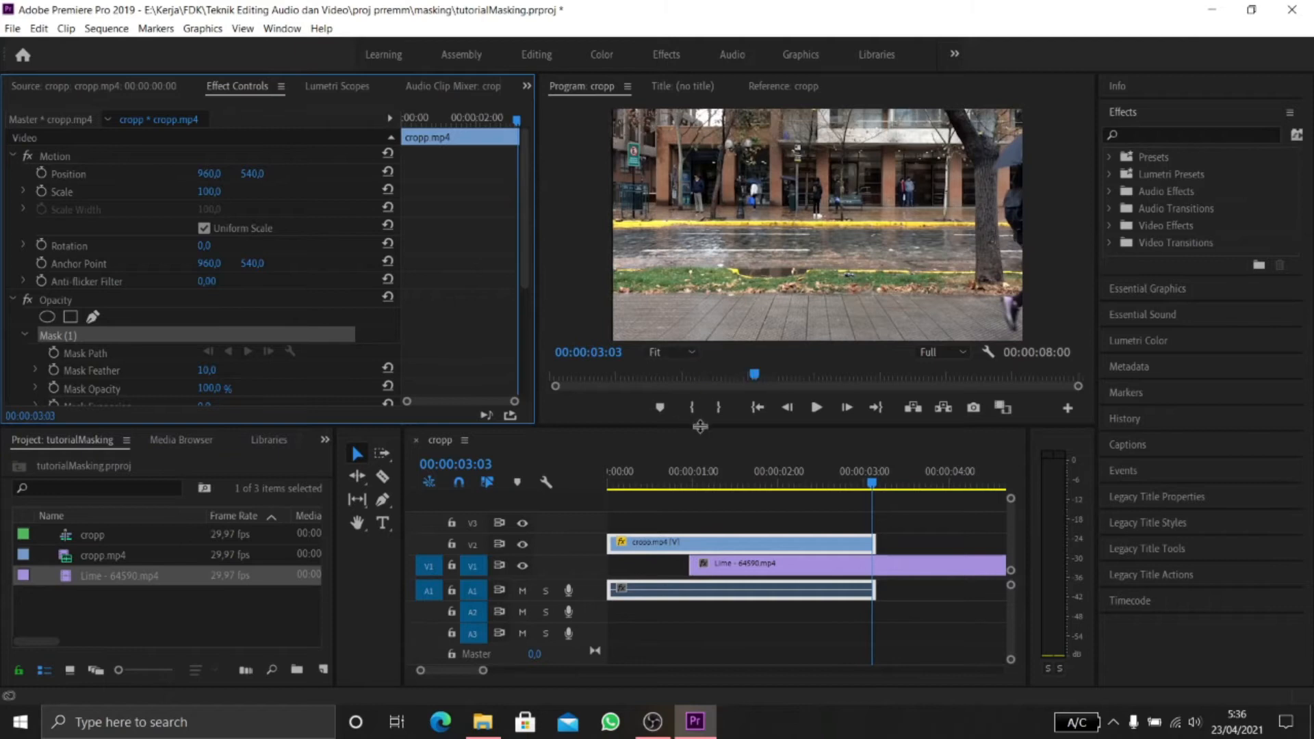
drag(698, 426, 699, 548)
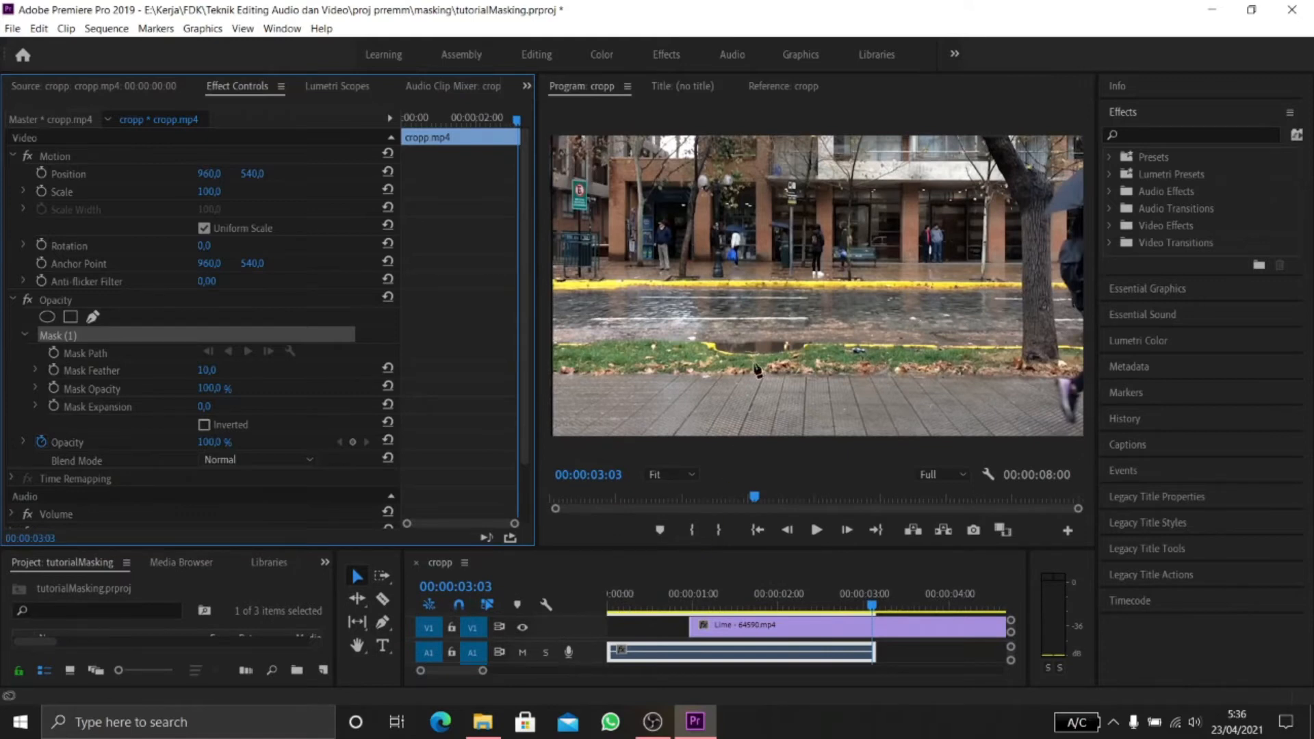
click(553, 136)
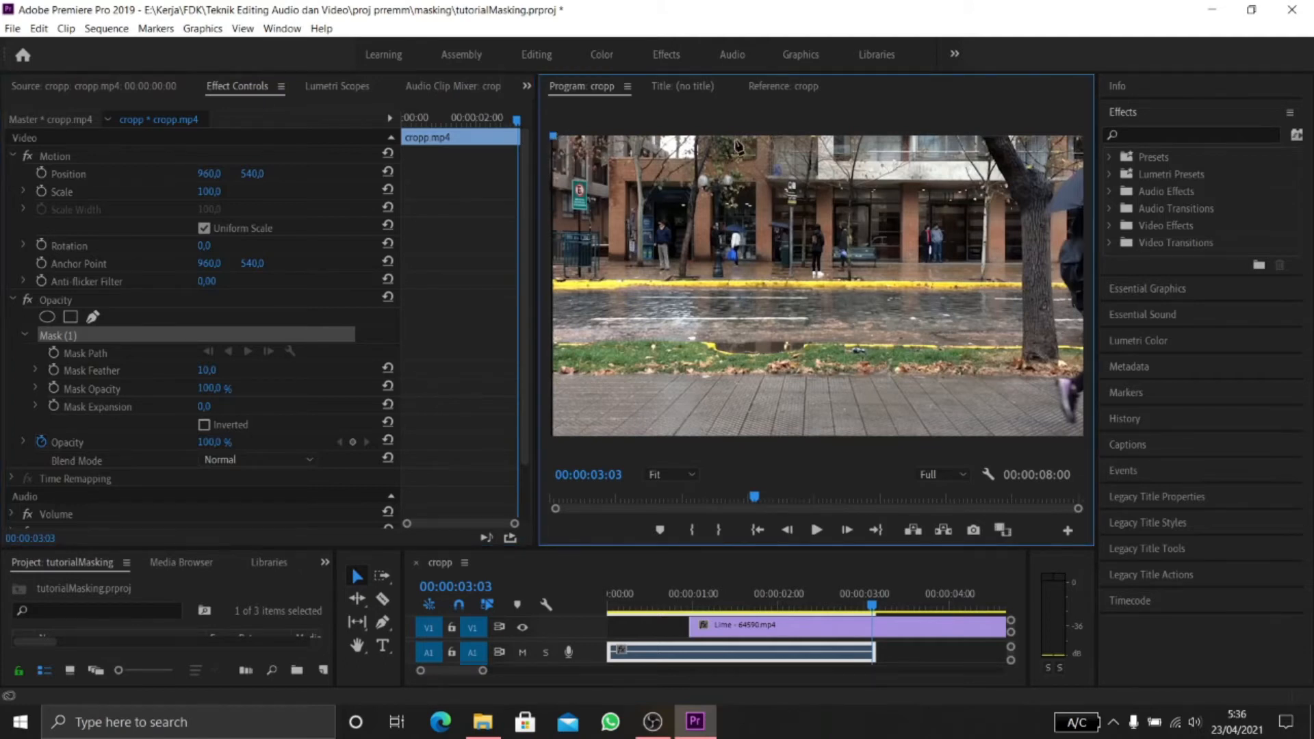
click(863, 135)
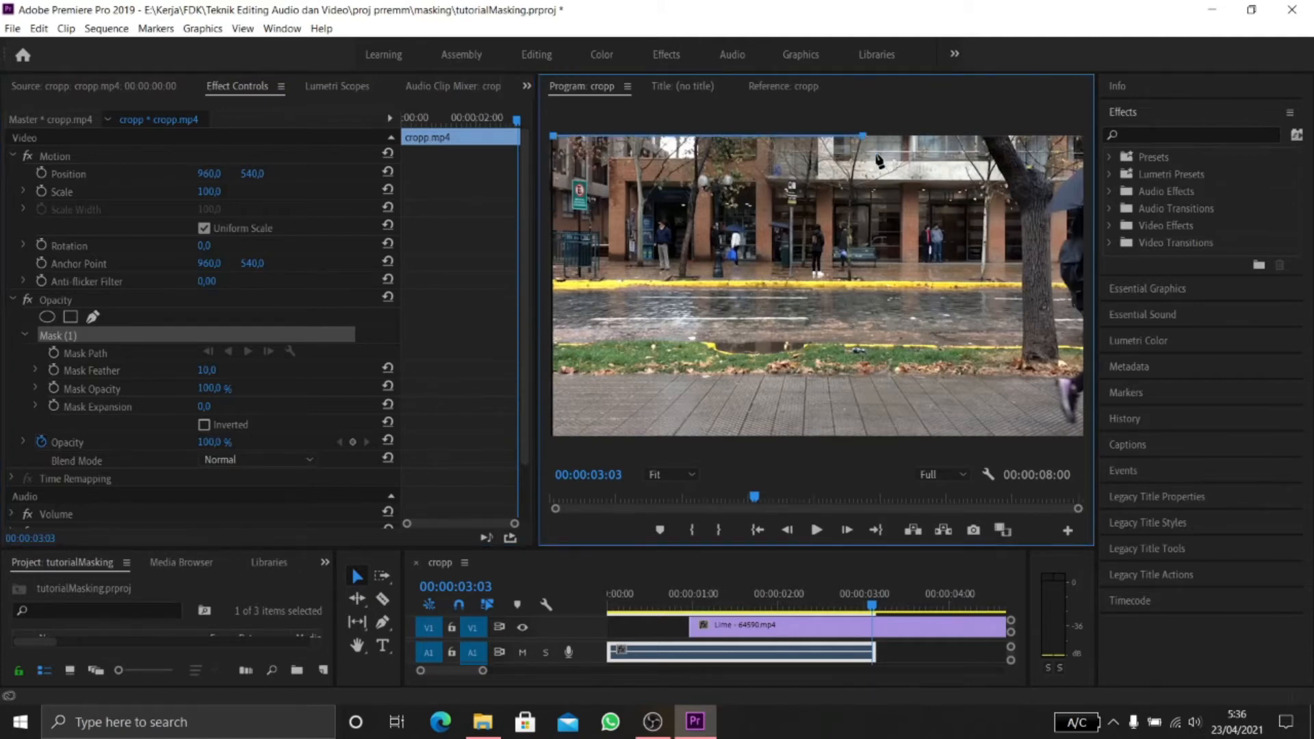
click(1082, 135)
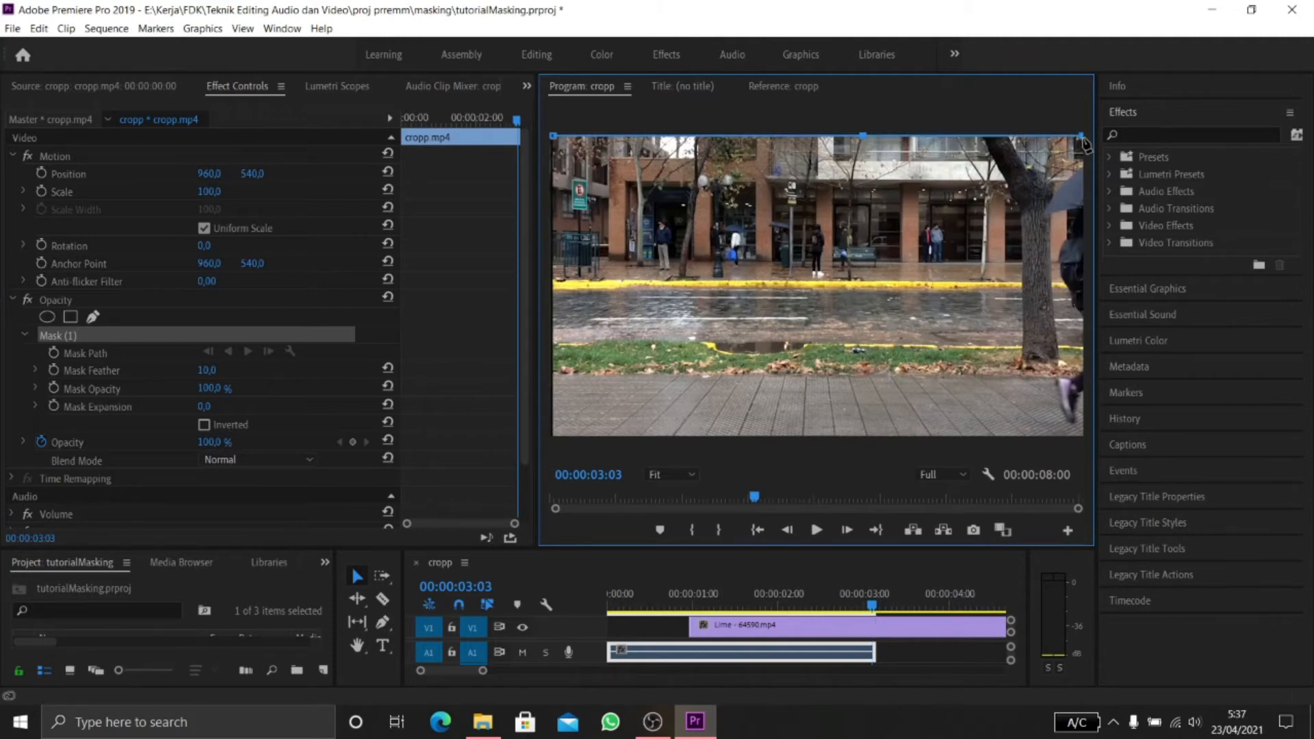
Continue the mask path down the umbrella and along the woman's torso at the frame's right edge.
click(1066, 183)
click(1072, 221)
click(1081, 212)
click(1068, 241)
click(1057, 263)
click(1063, 281)
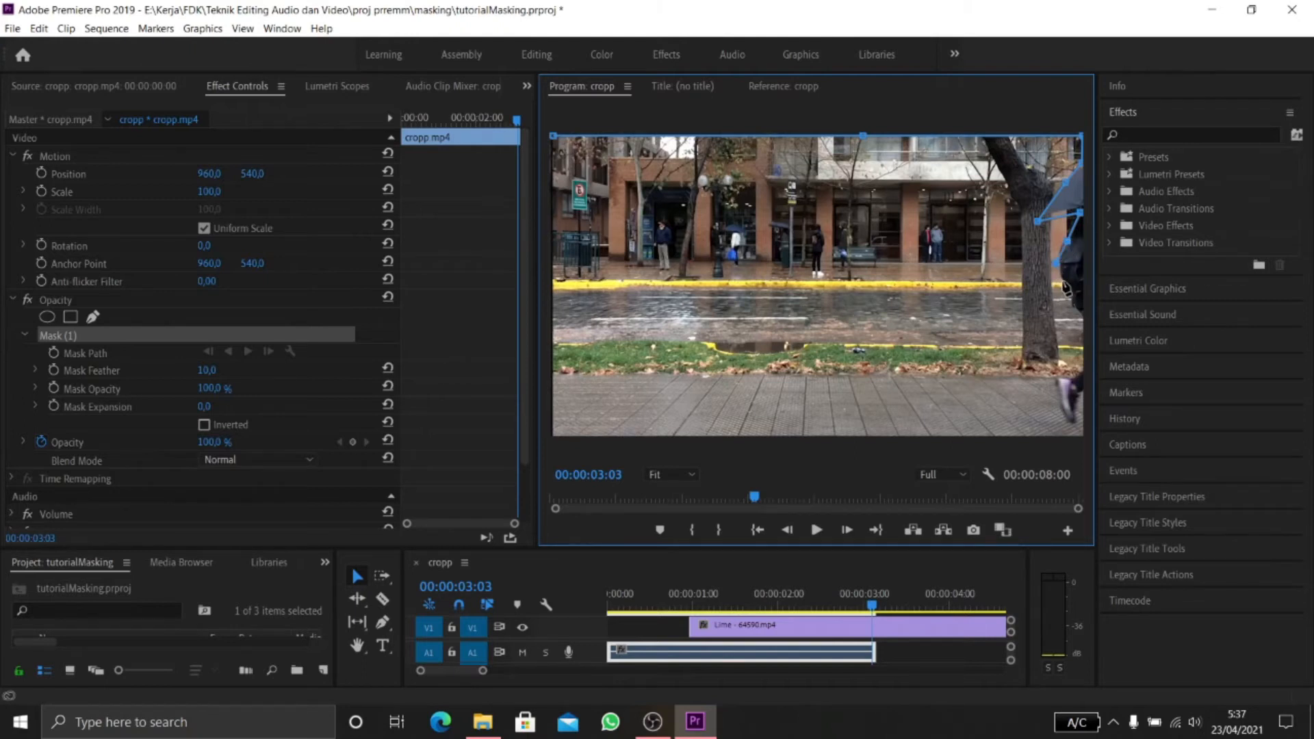
click(1085, 327)
click(1084, 320)
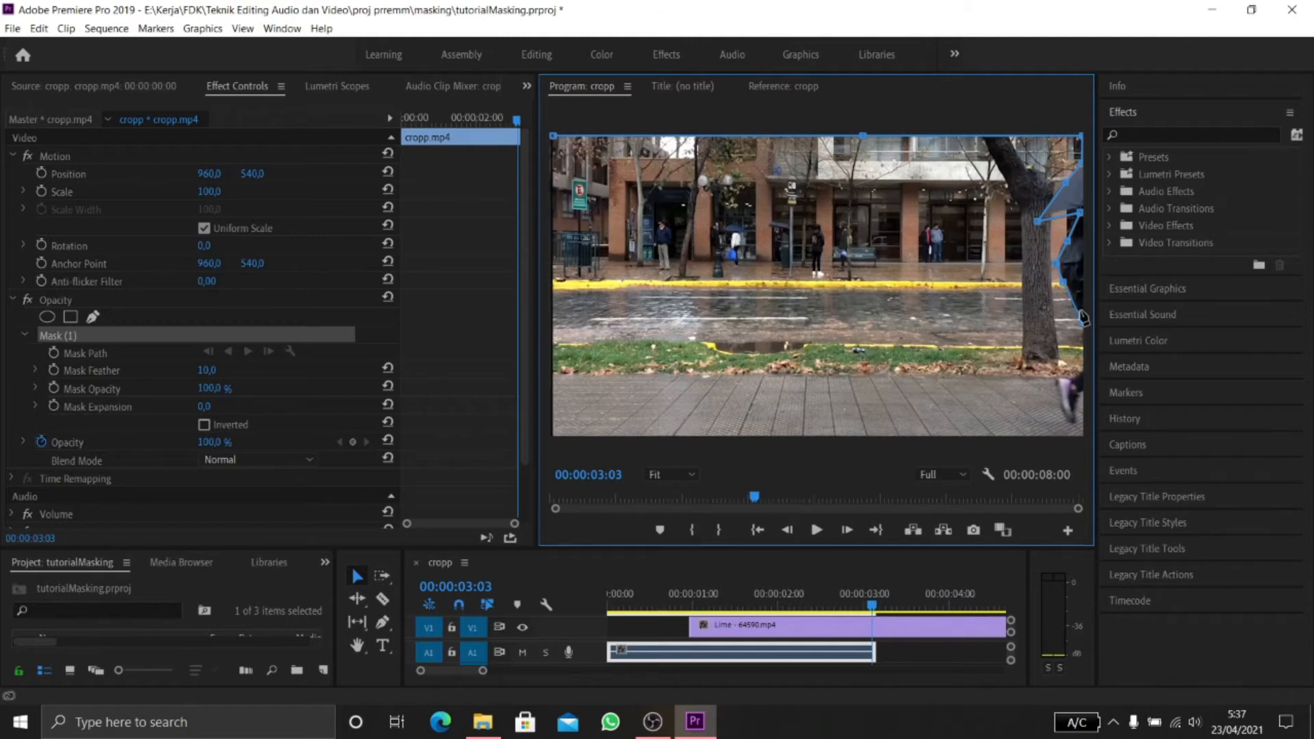
Trace the mask around the woman's foot and close it along the frame's bottom and left edges.
click(1079, 379)
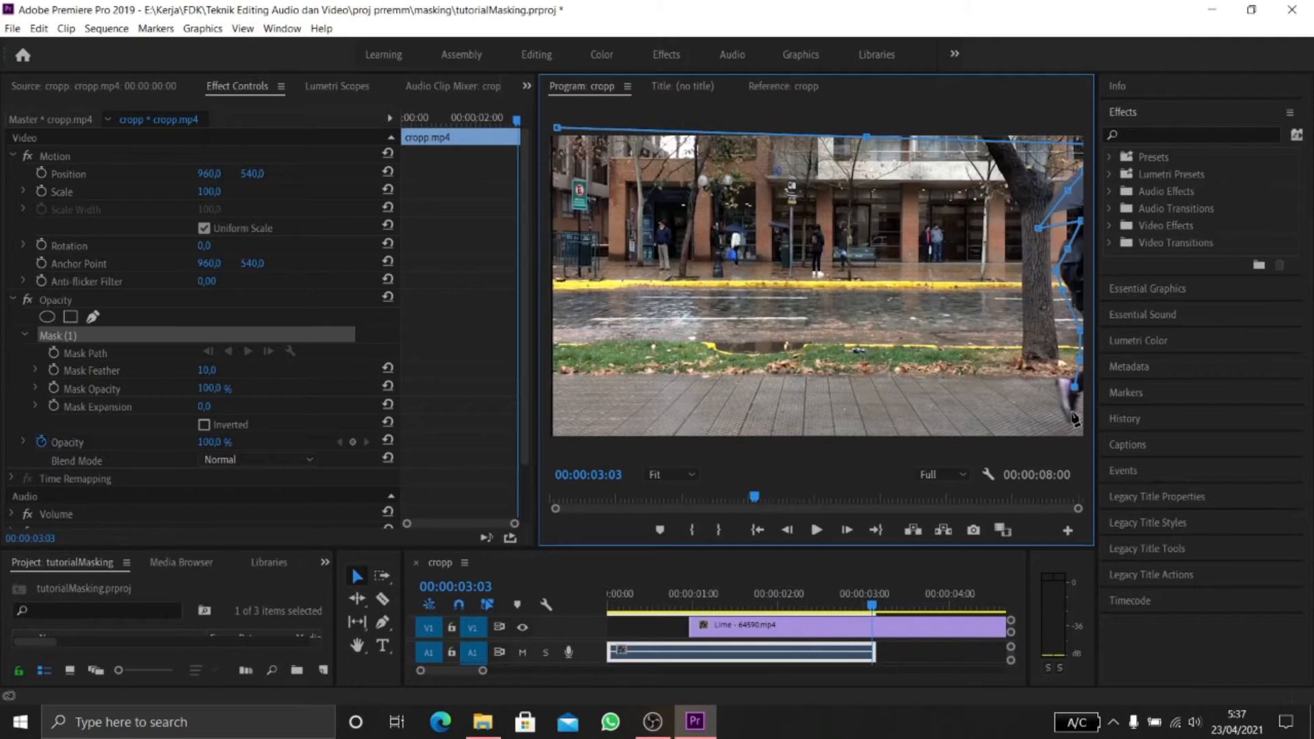
click(1052, 376)
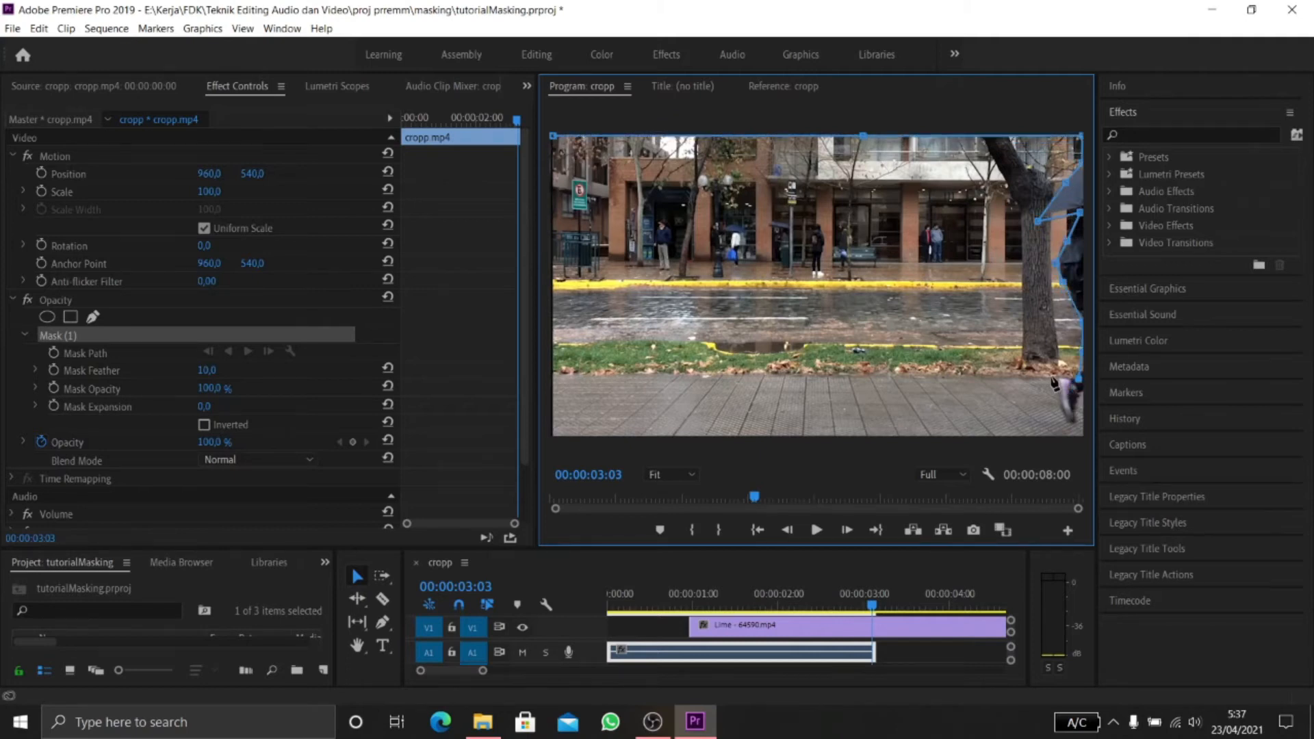
click(1059, 406)
click(1069, 431)
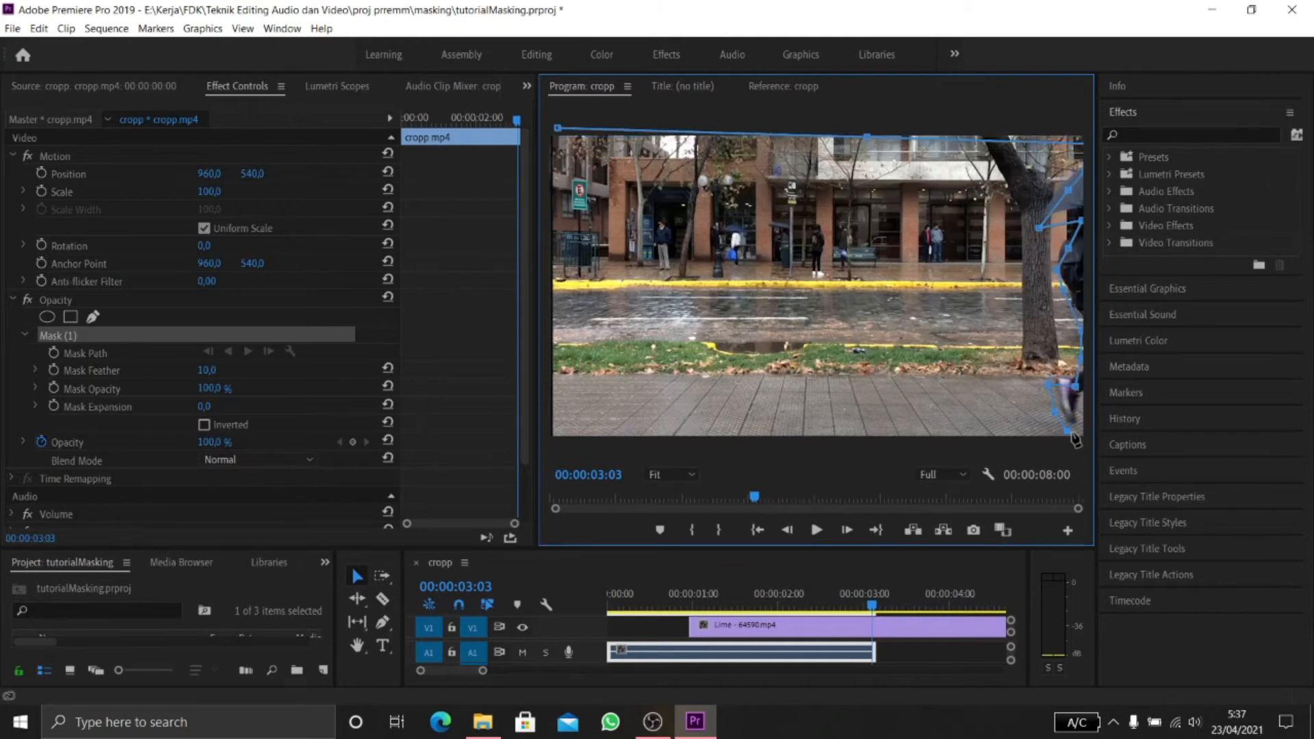
click(1072, 434)
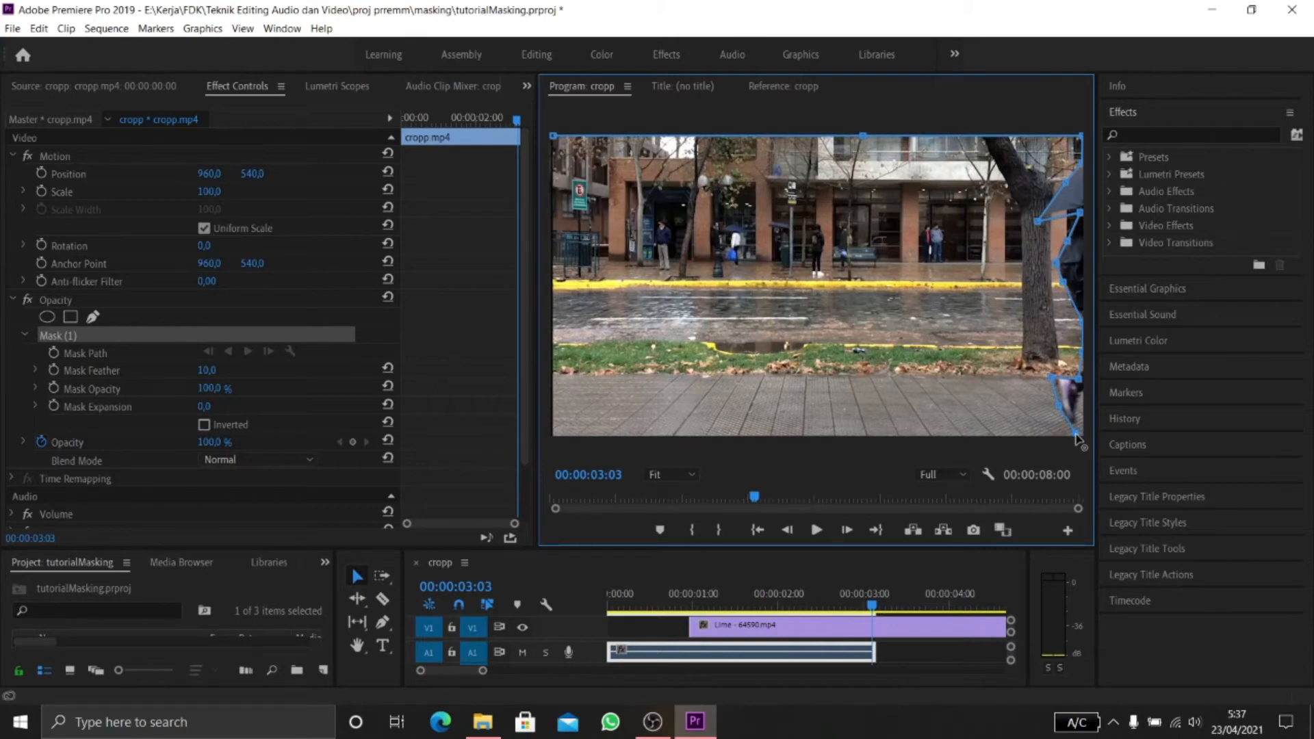
click(553, 436)
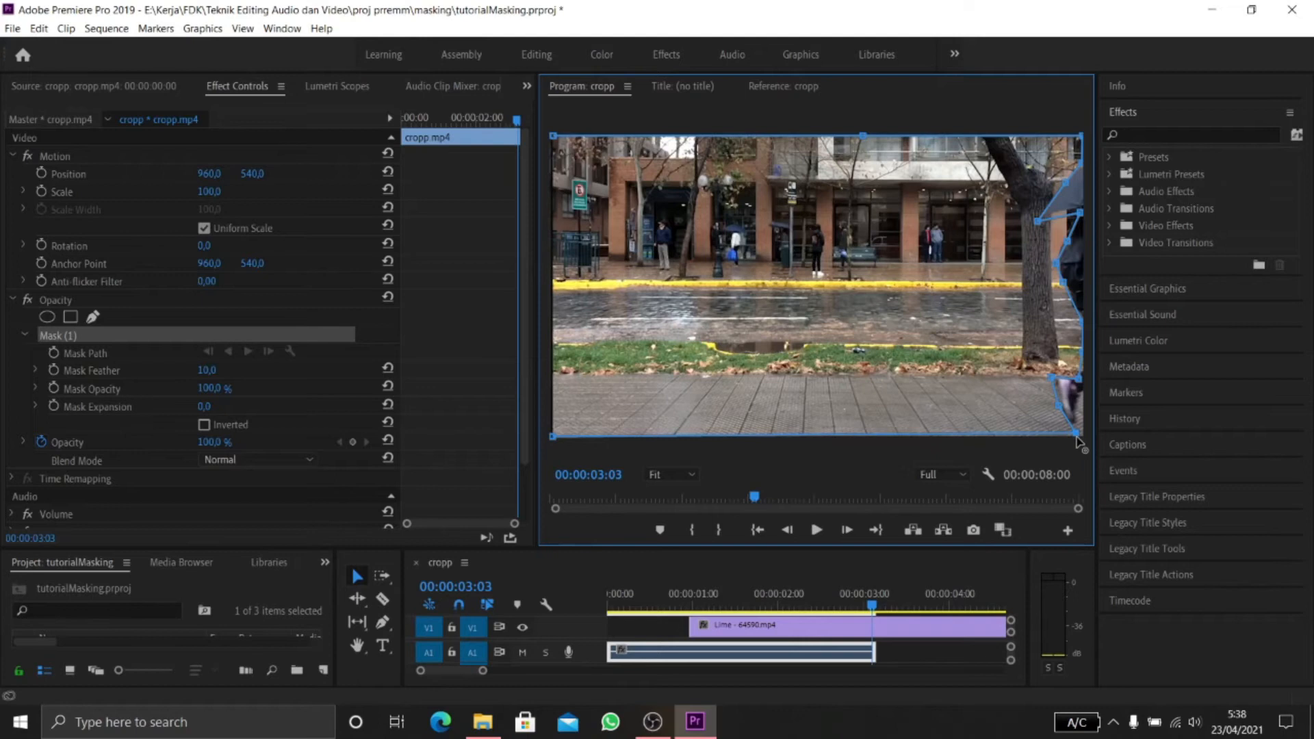
click(554, 139)
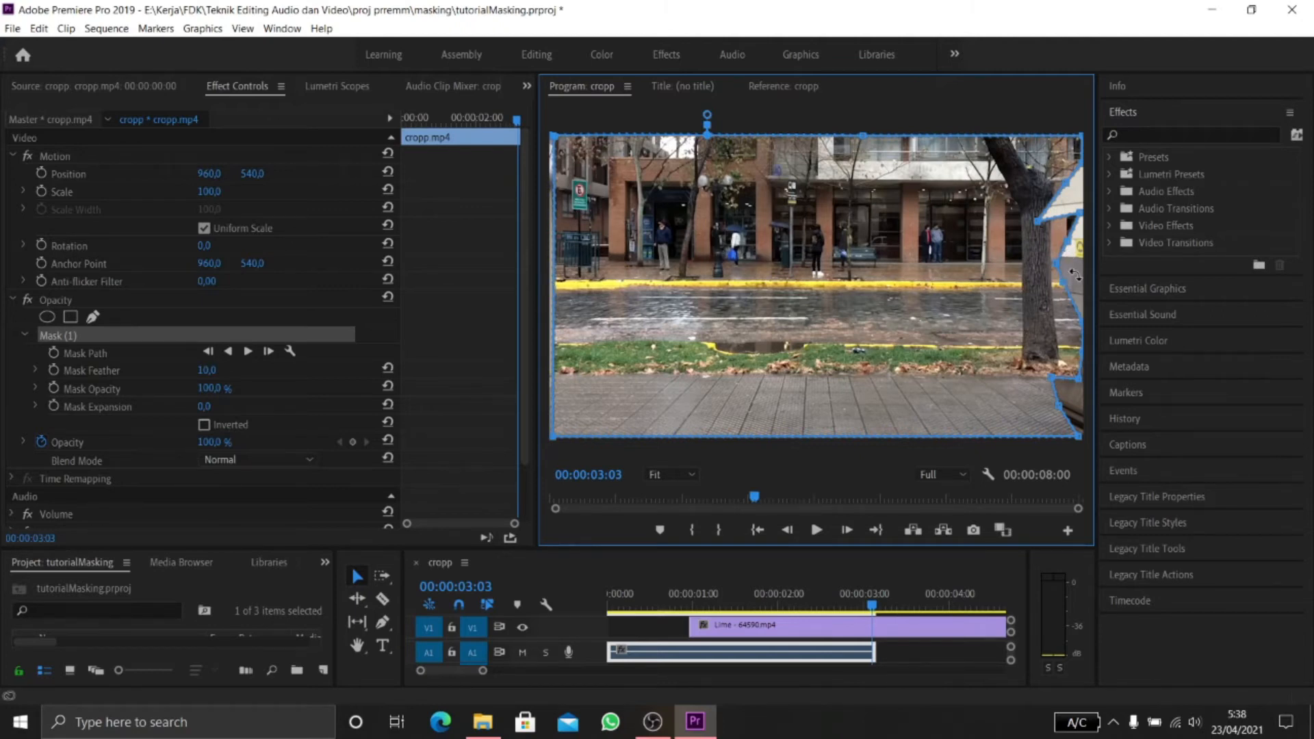
Invert the opacity mask and move the playhead back one frame to 00:00:03:02.
click(204, 425)
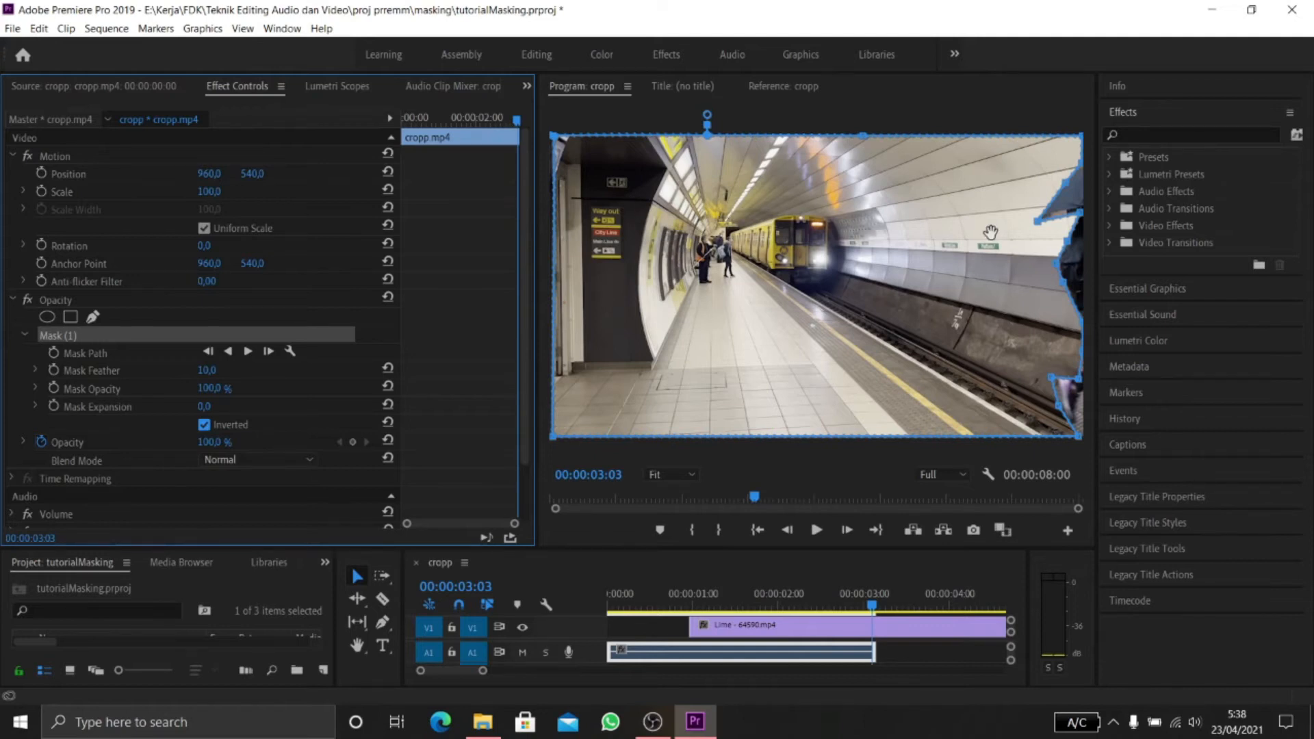
click(789, 533)
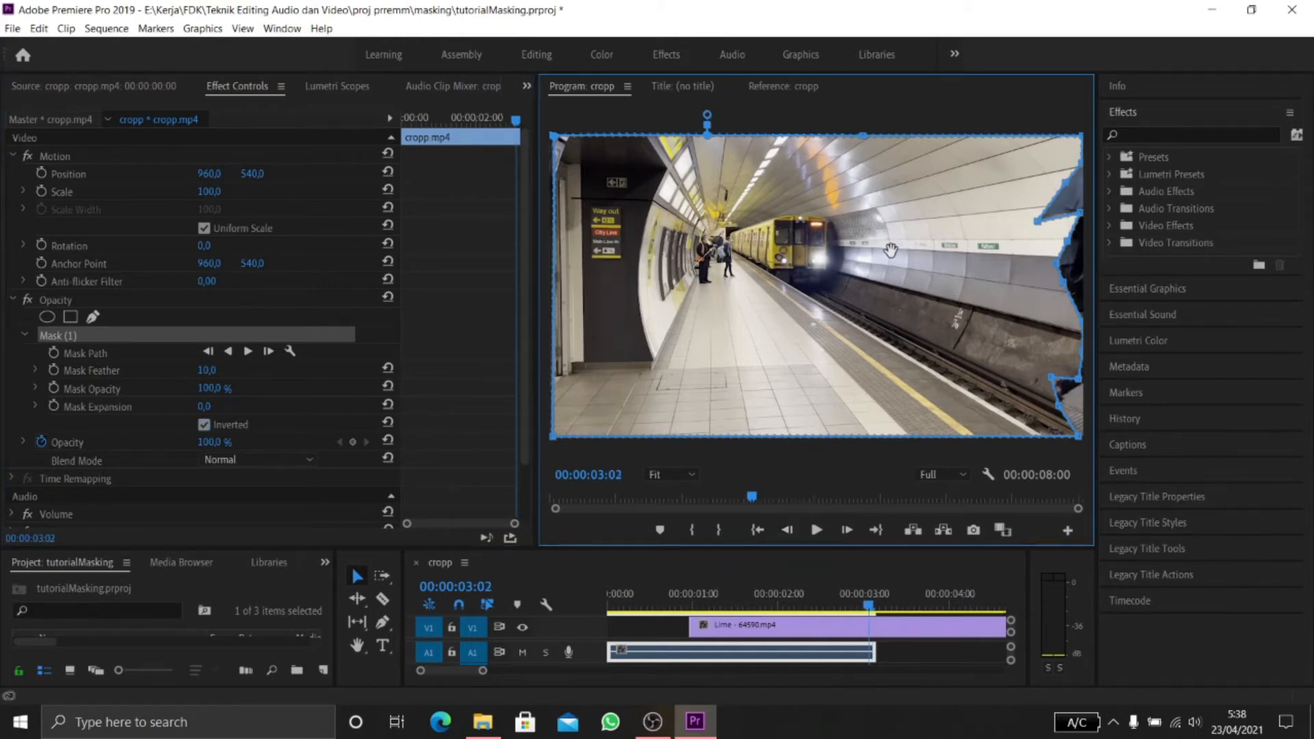
Try shifting the whole mask over the image at 00:00:03:02 and undo each move.
drag(886, 250, 760, 263)
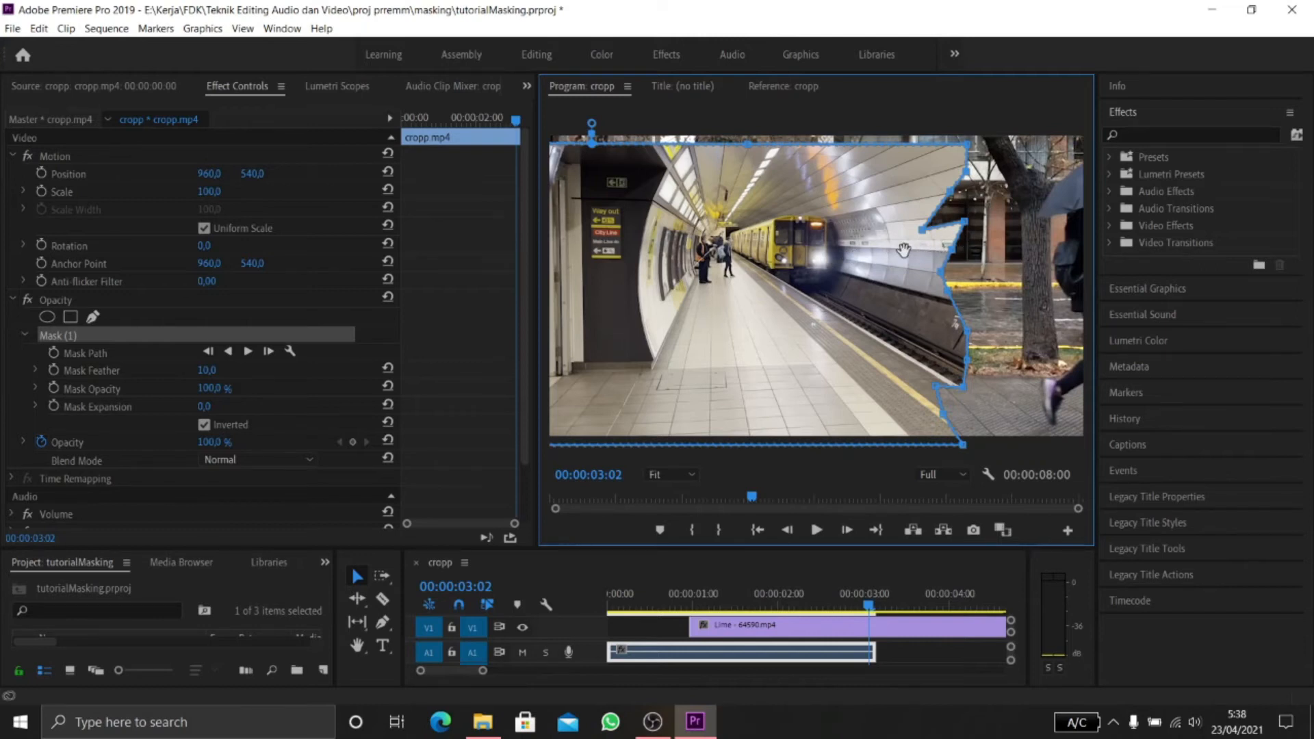
key(ctrl+z)
key(ctrl+z)
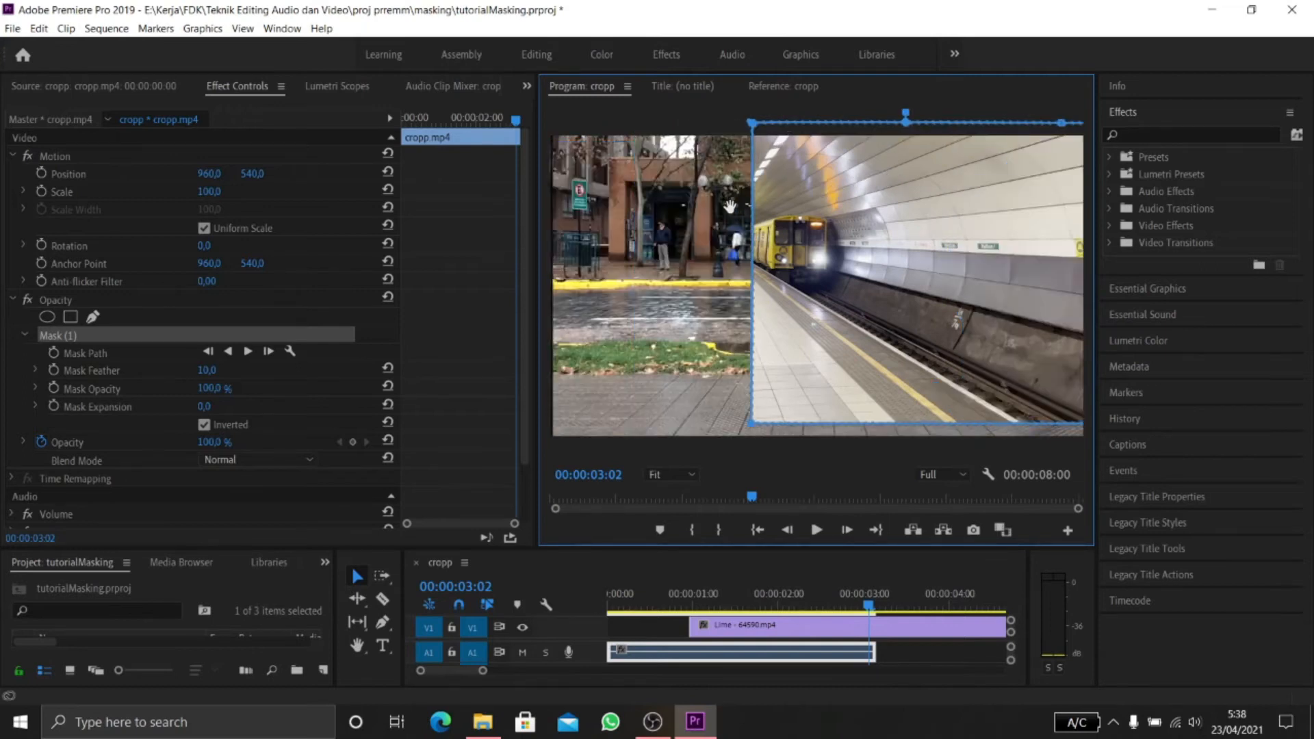
key(ctrl+z)
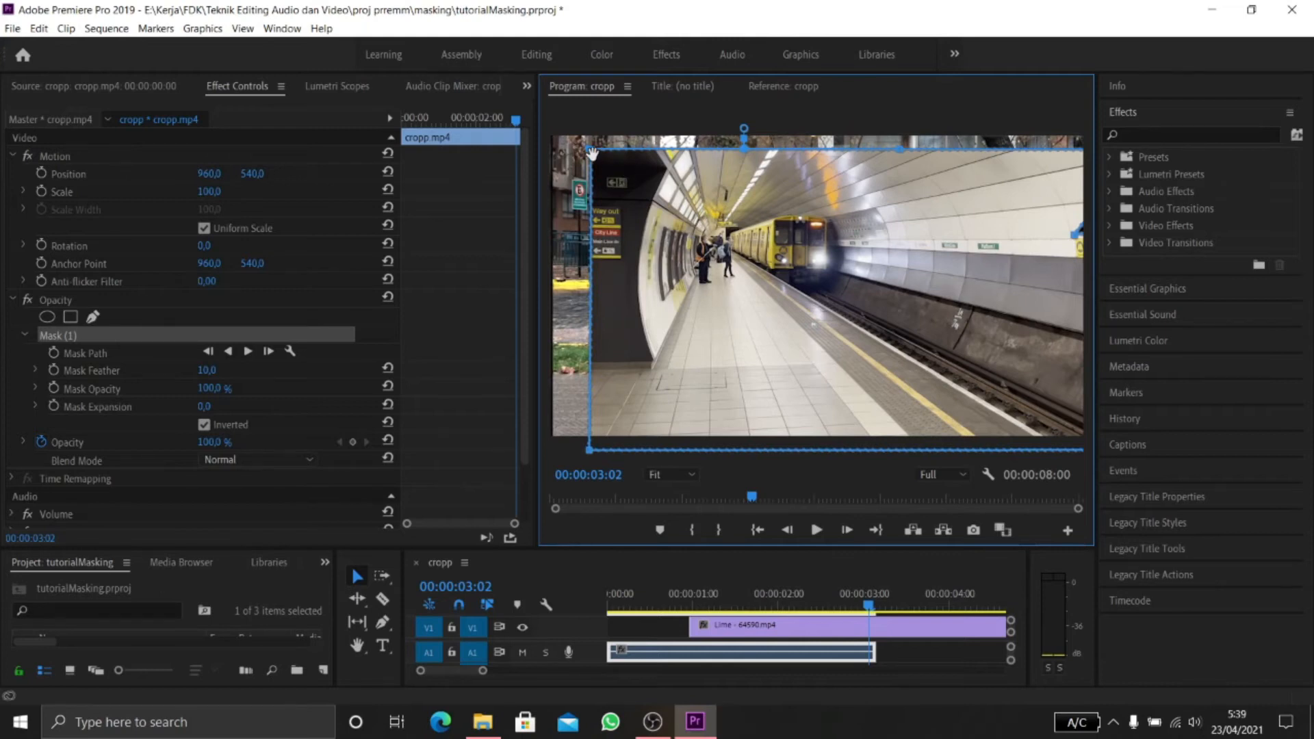
key(ctrl+z)
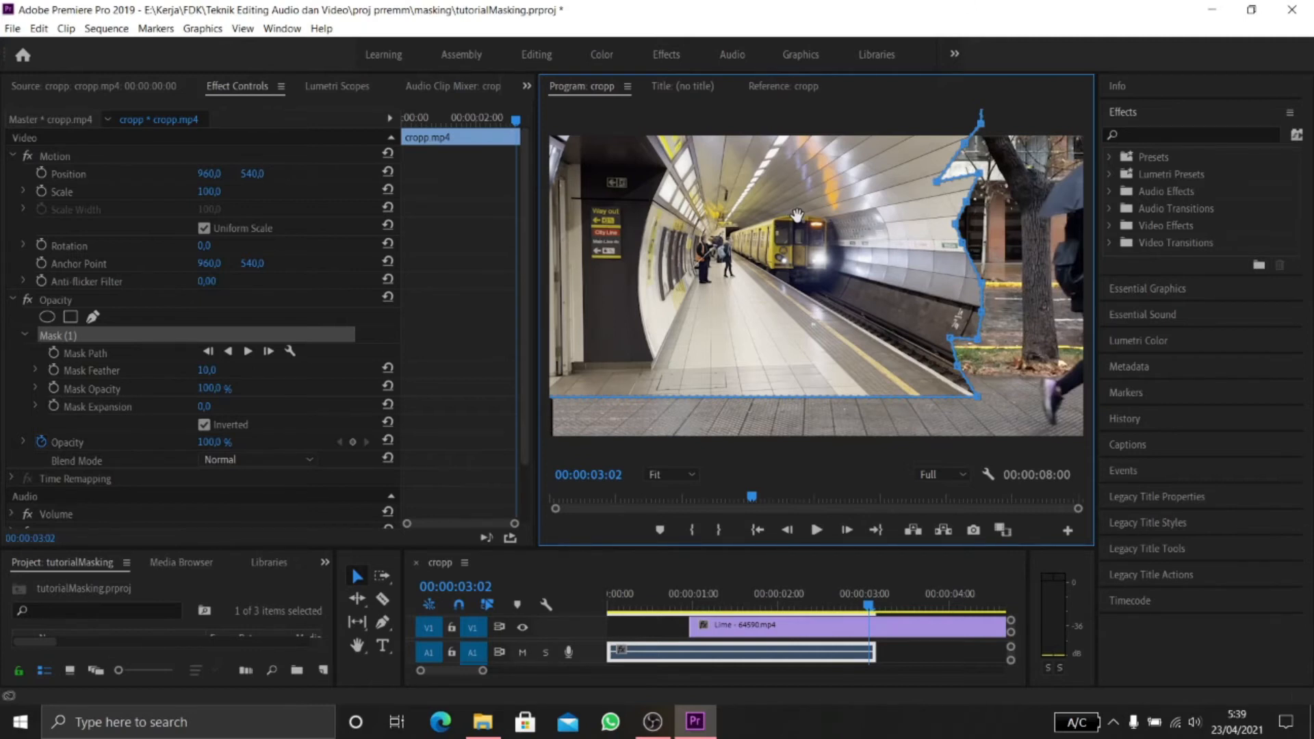
key(ctrl+z)
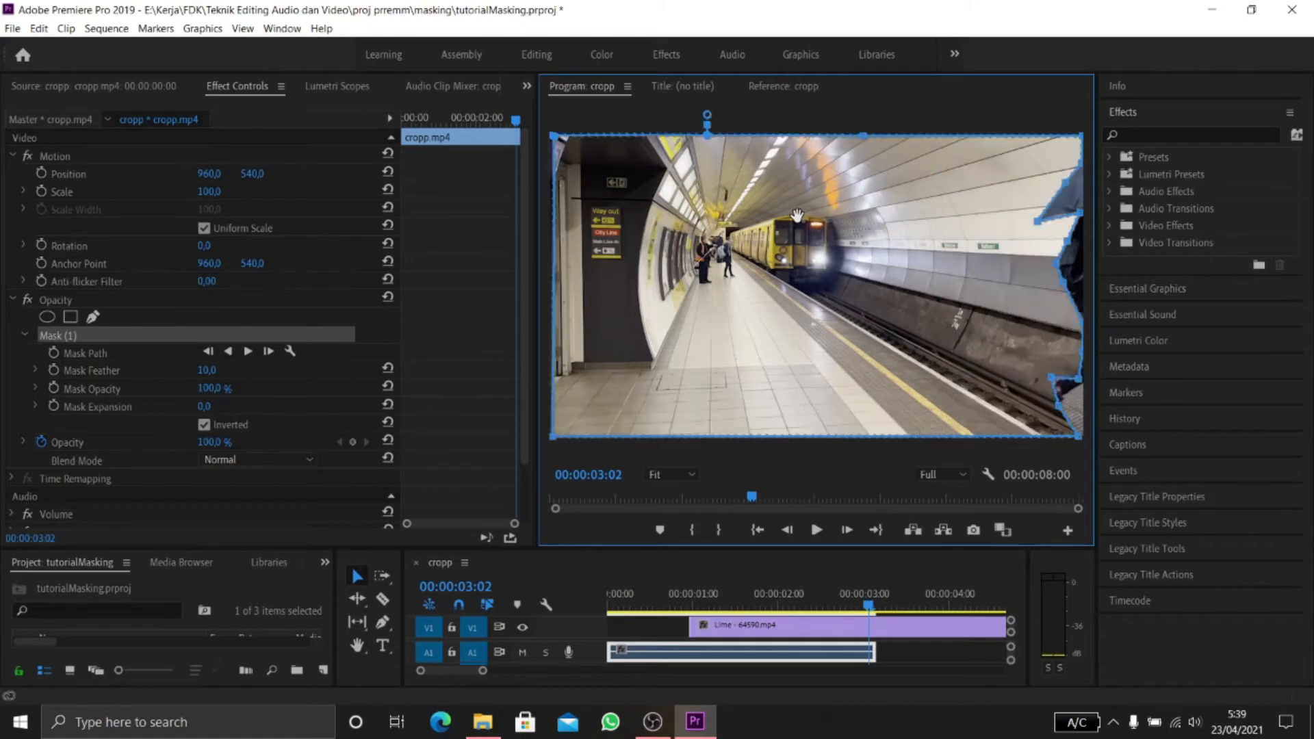
click(1157, 725)
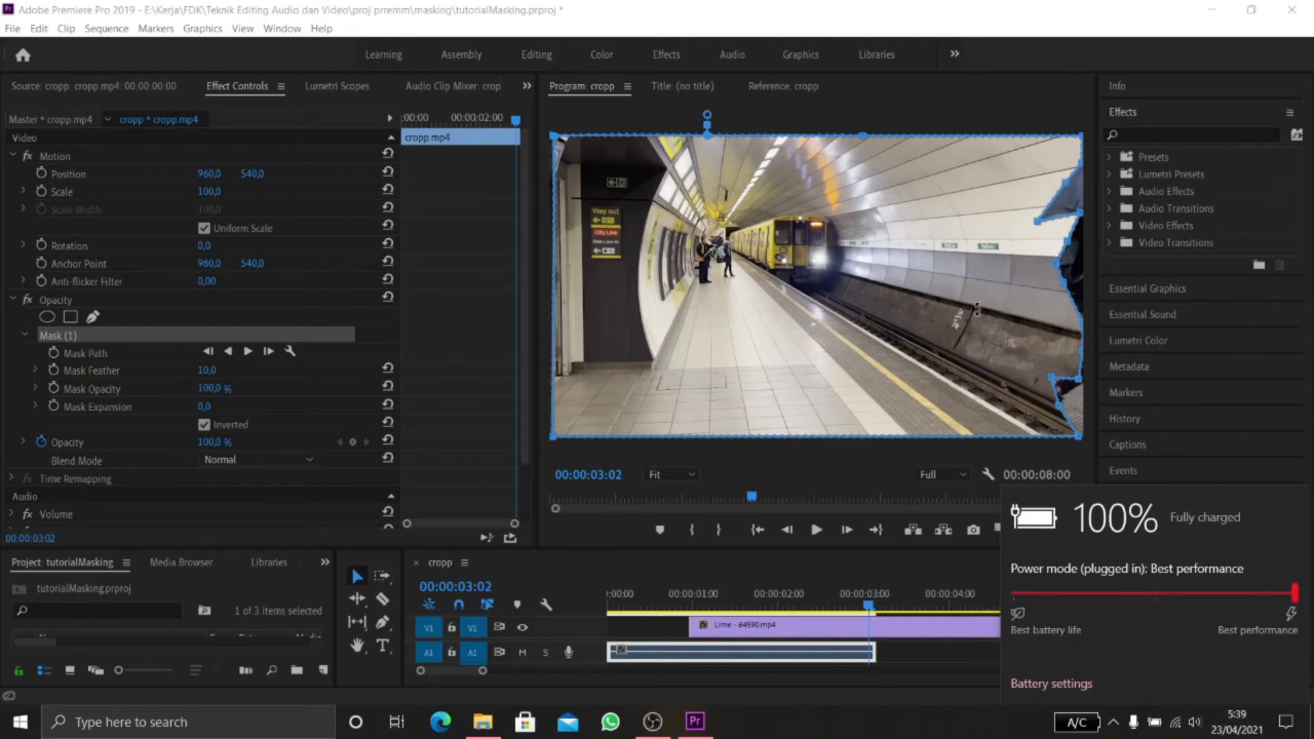
click(1007, 328)
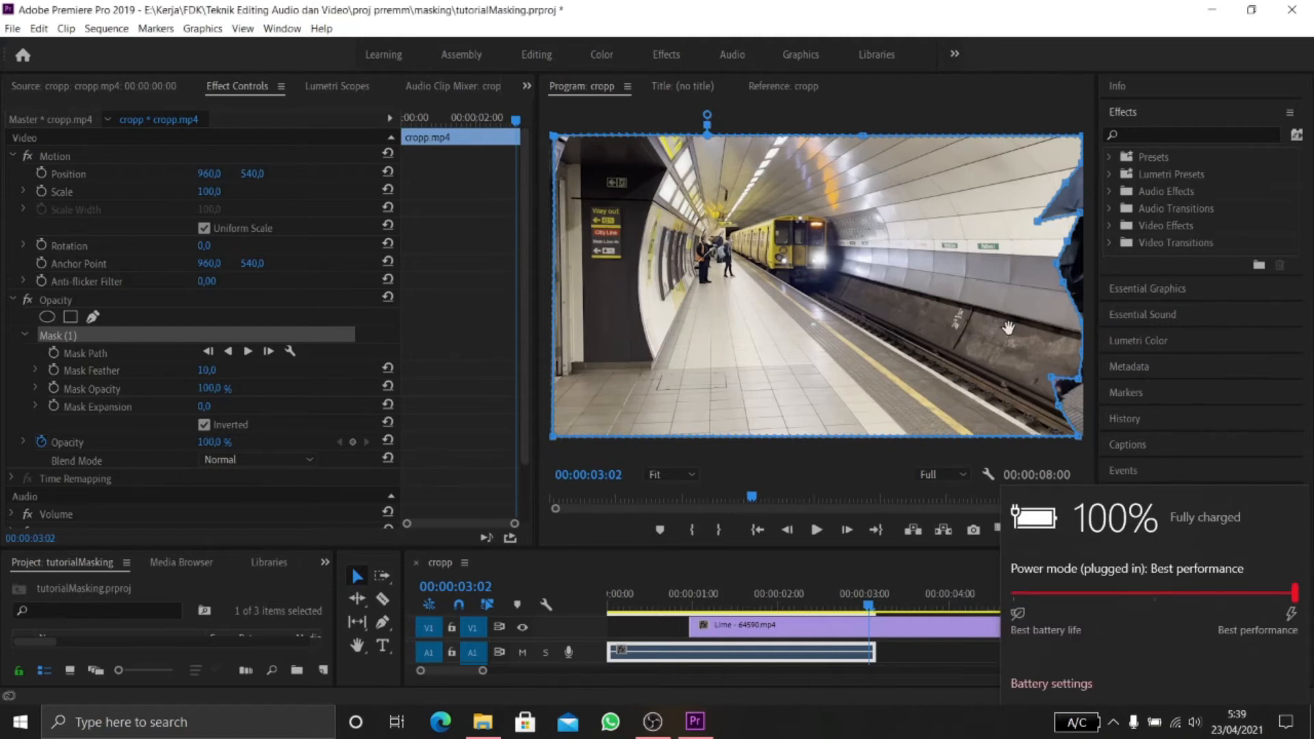
click(1003, 326)
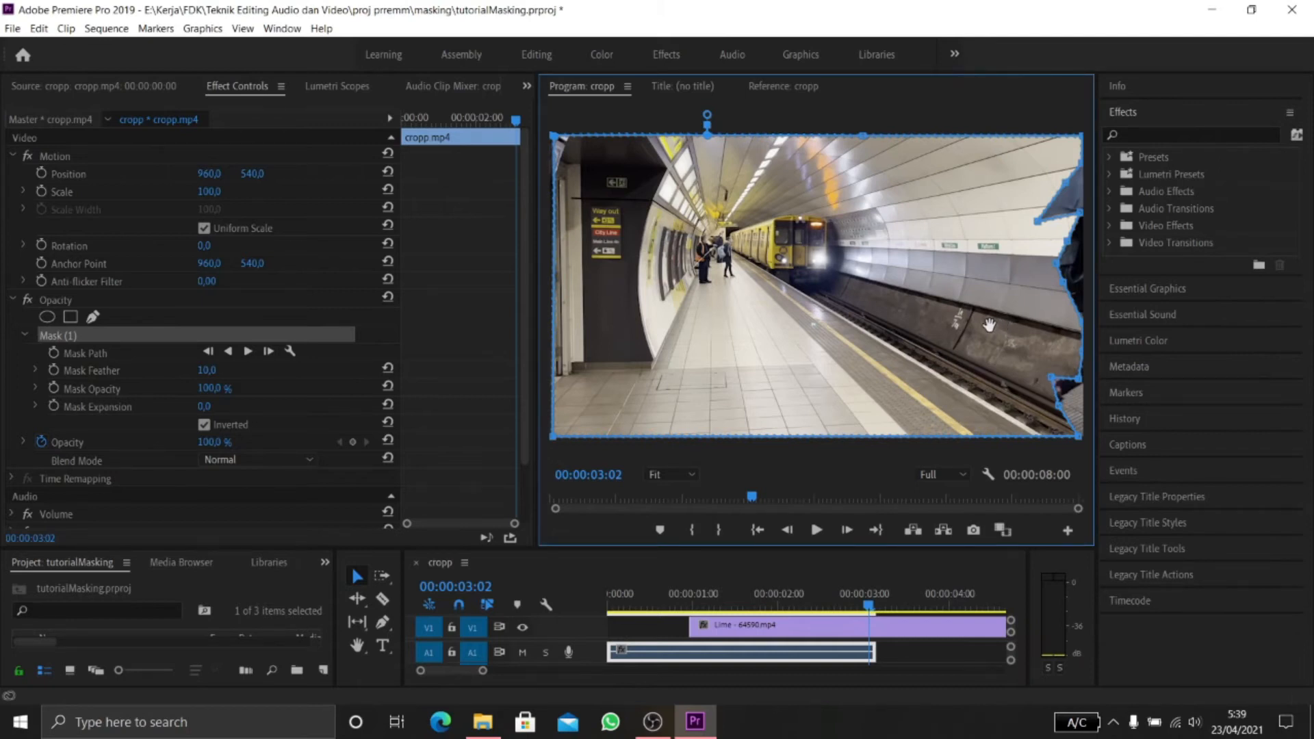
Shift the whole mask slightly left at 00:00:03:02 and refit its right-edge points to the frame corner, umbrella and torso.
drag(989, 324, 977, 325)
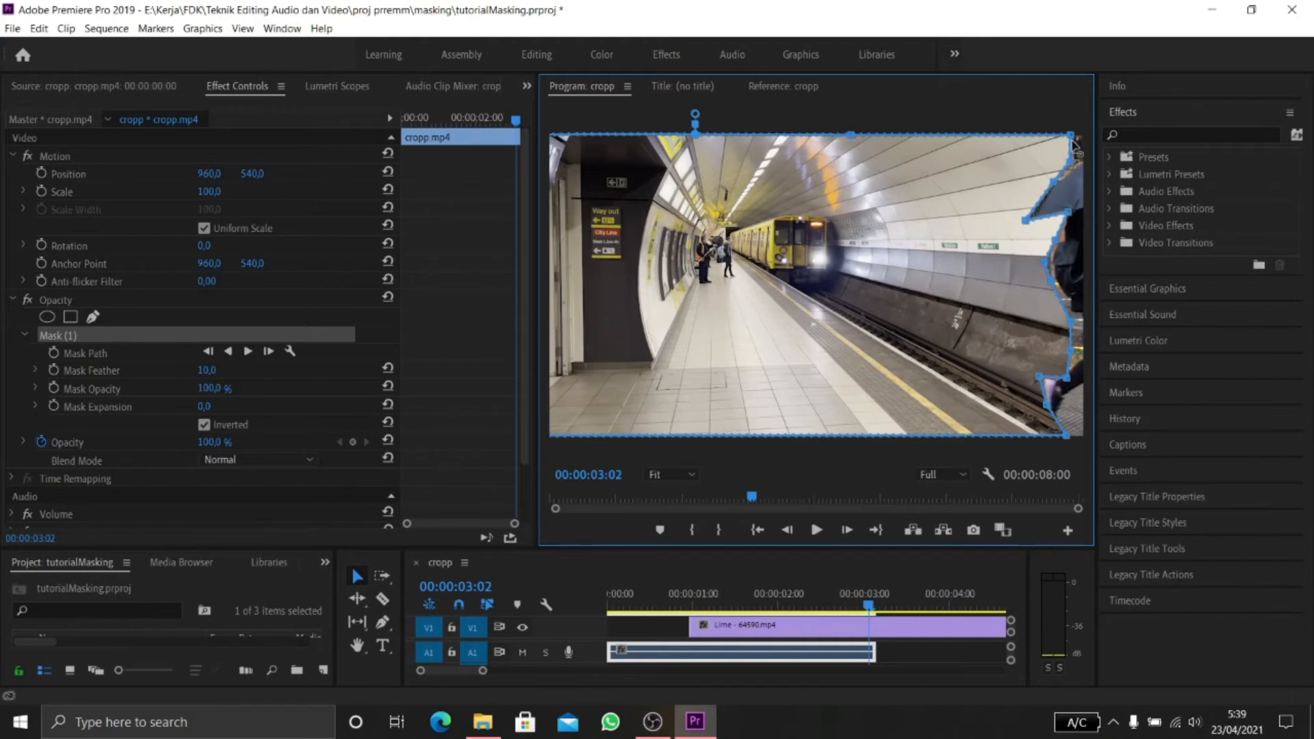
drag(1073, 139, 1082, 142)
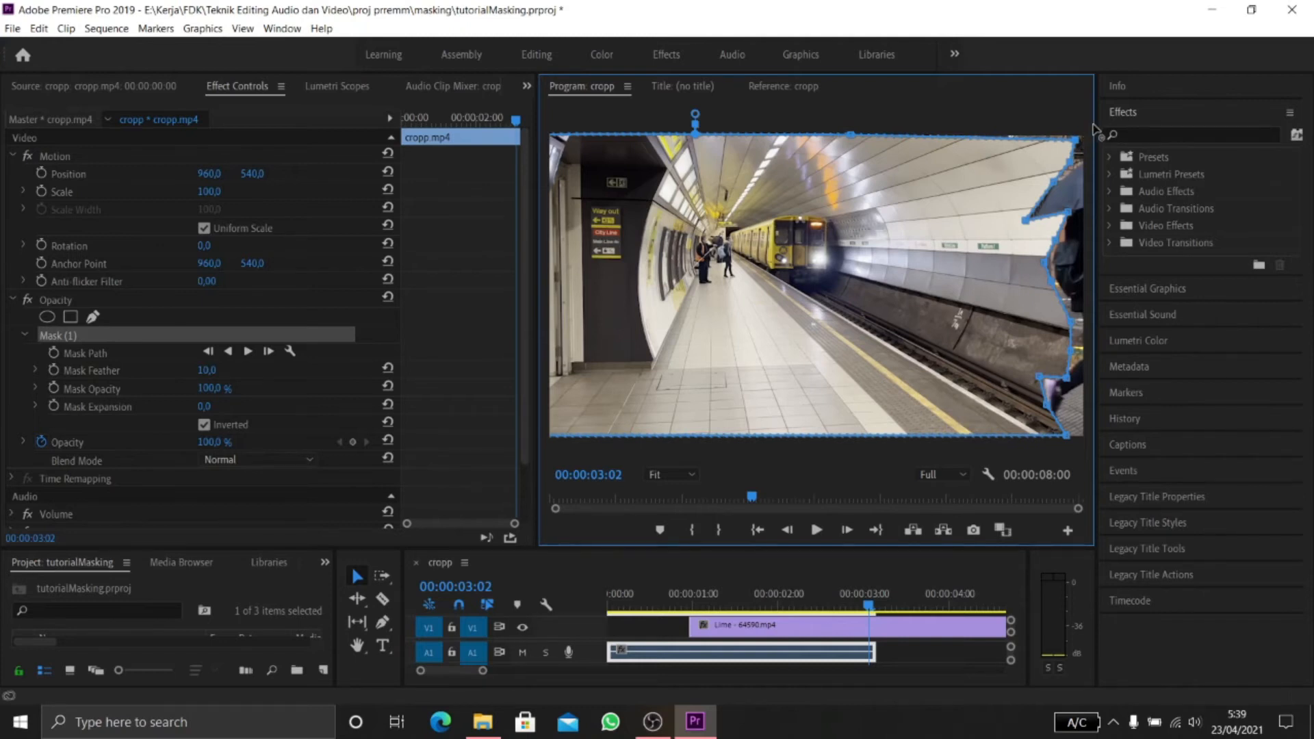
drag(1077, 139, 1085, 133)
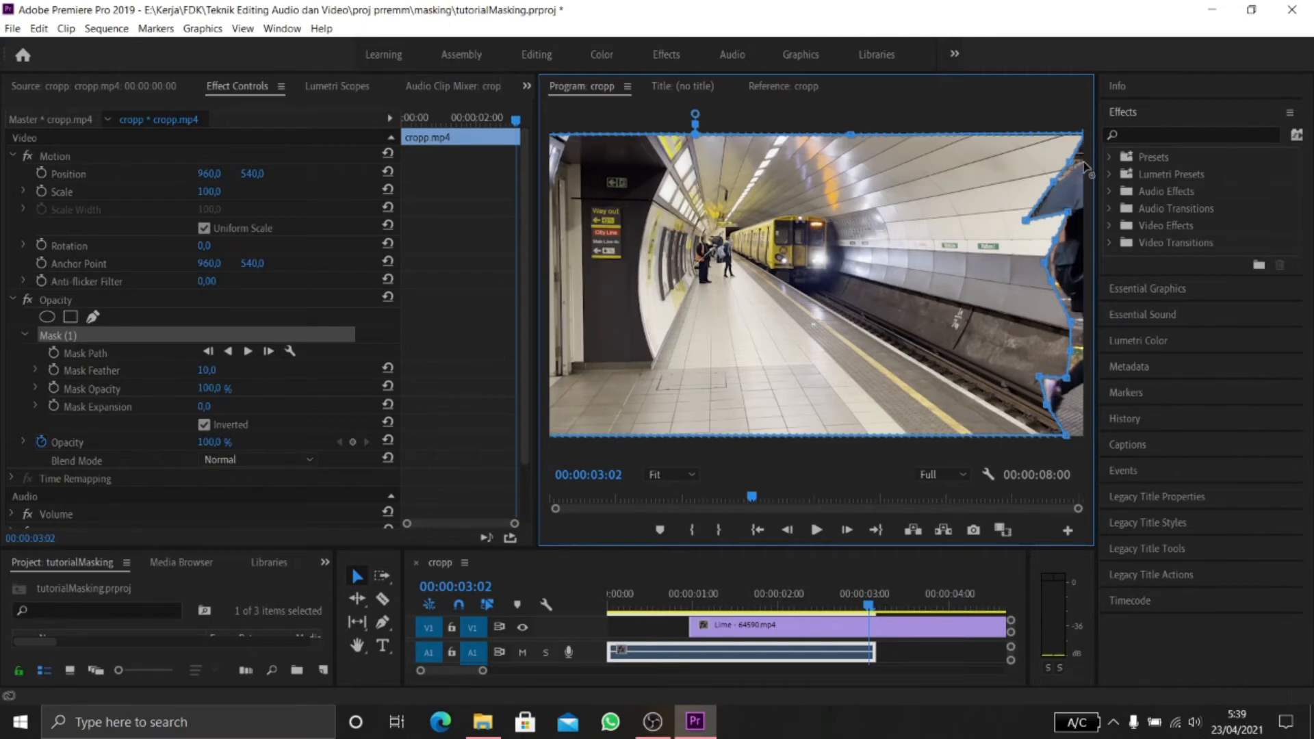
drag(1085, 164, 1088, 168)
drag(1062, 240, 1065, 240)
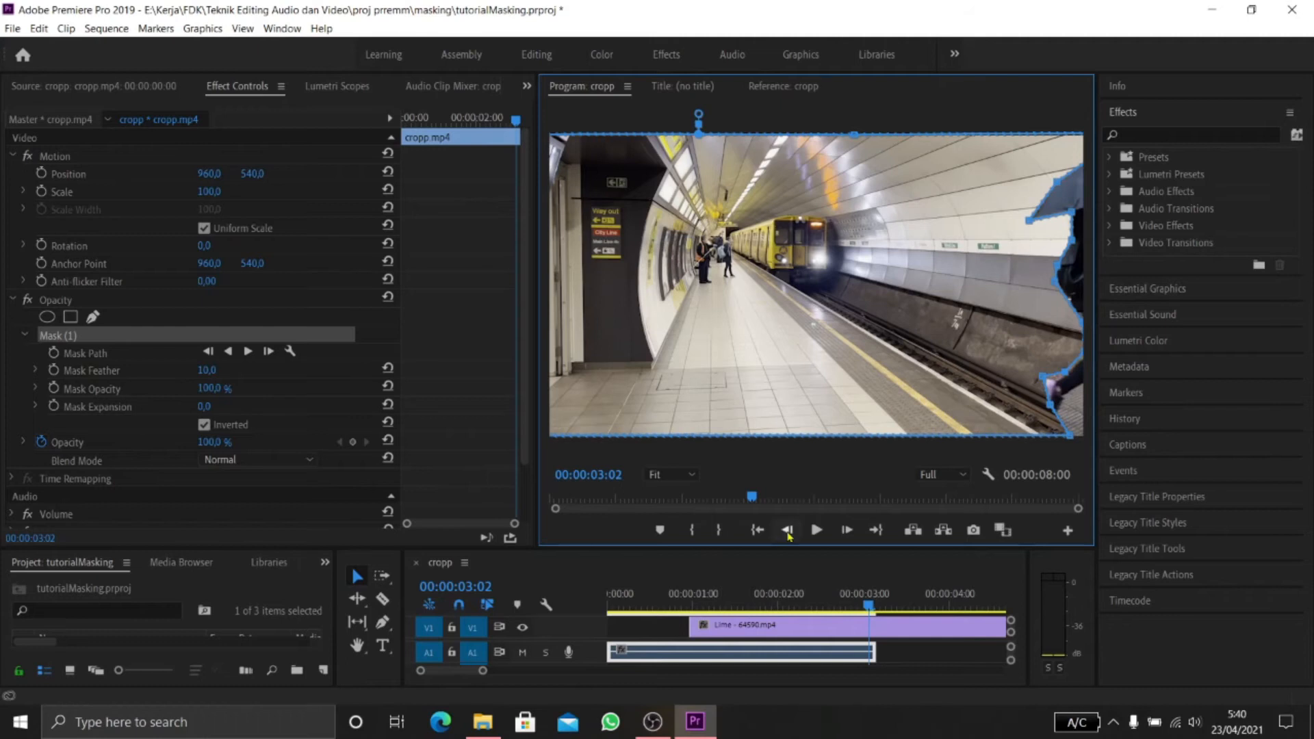
Go back to 00:00:03:01, move the mask left and refit its upper points to the frame corner and umbrella.
click(787, 530)
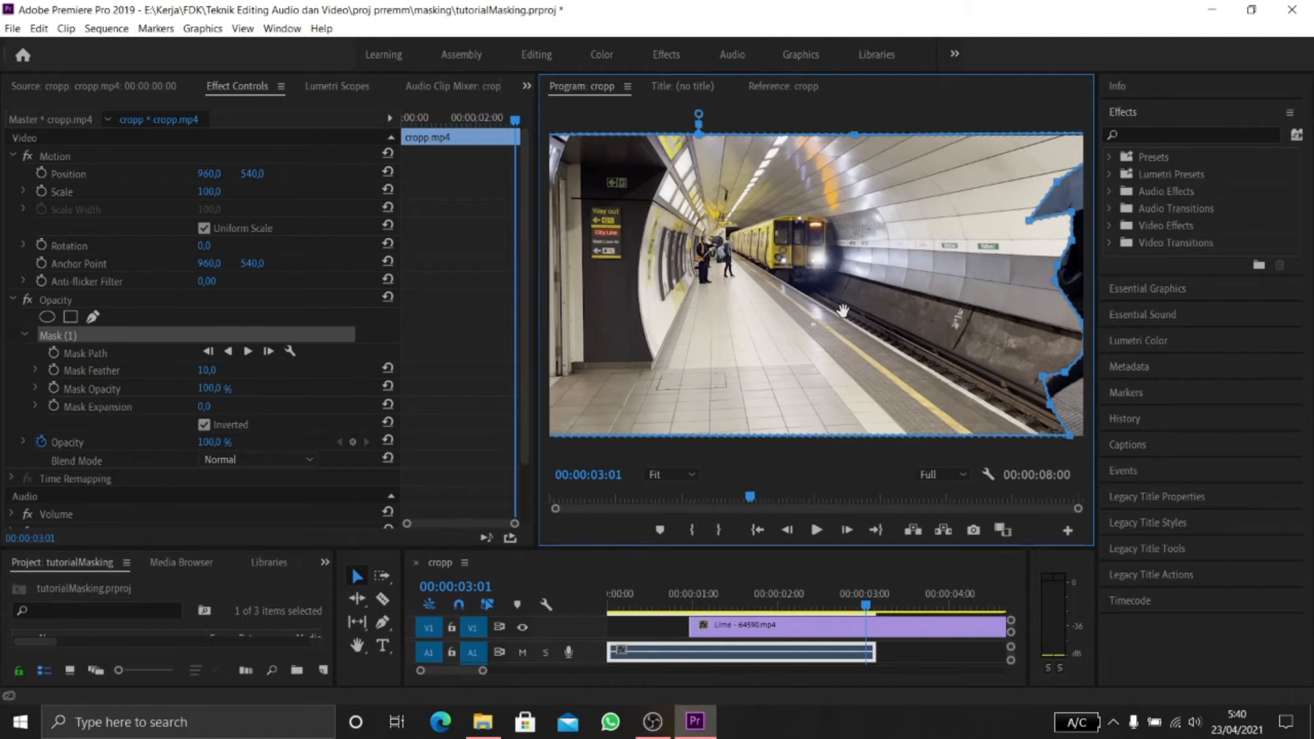
drag(843, 312, 899, 283)
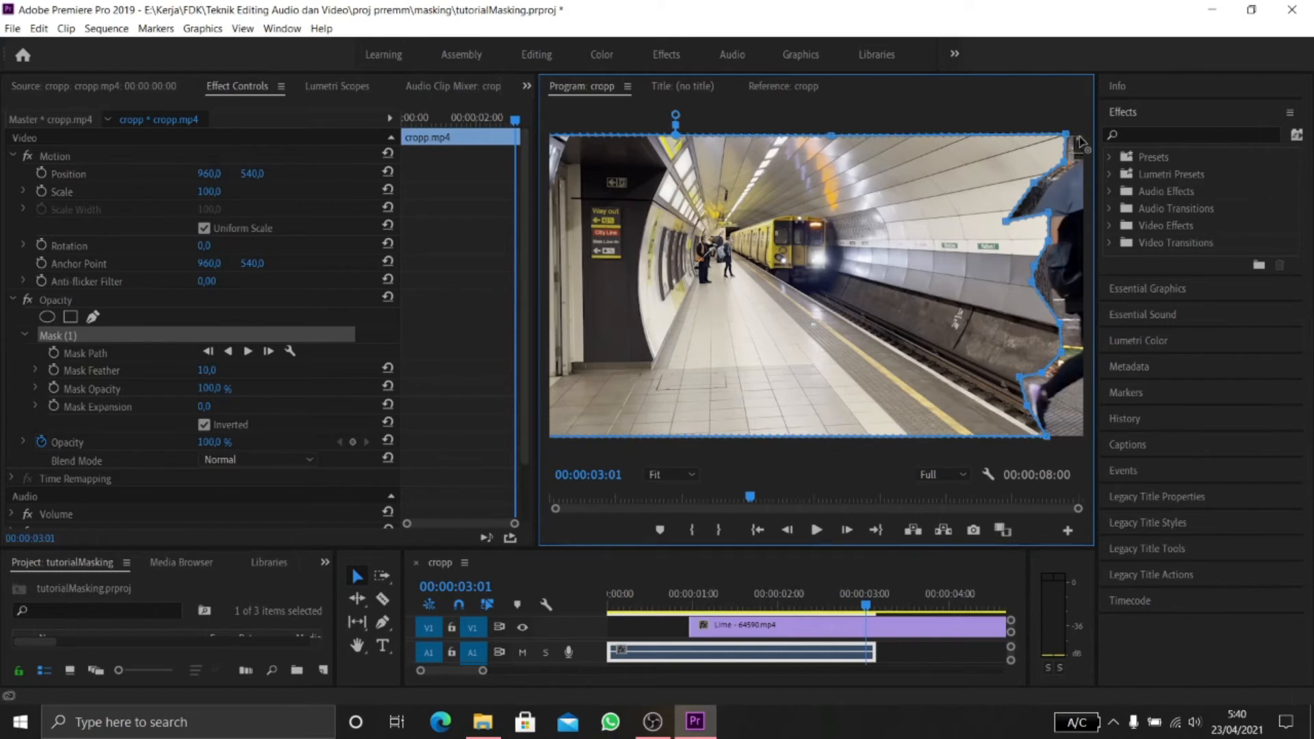
click(1079, 140)
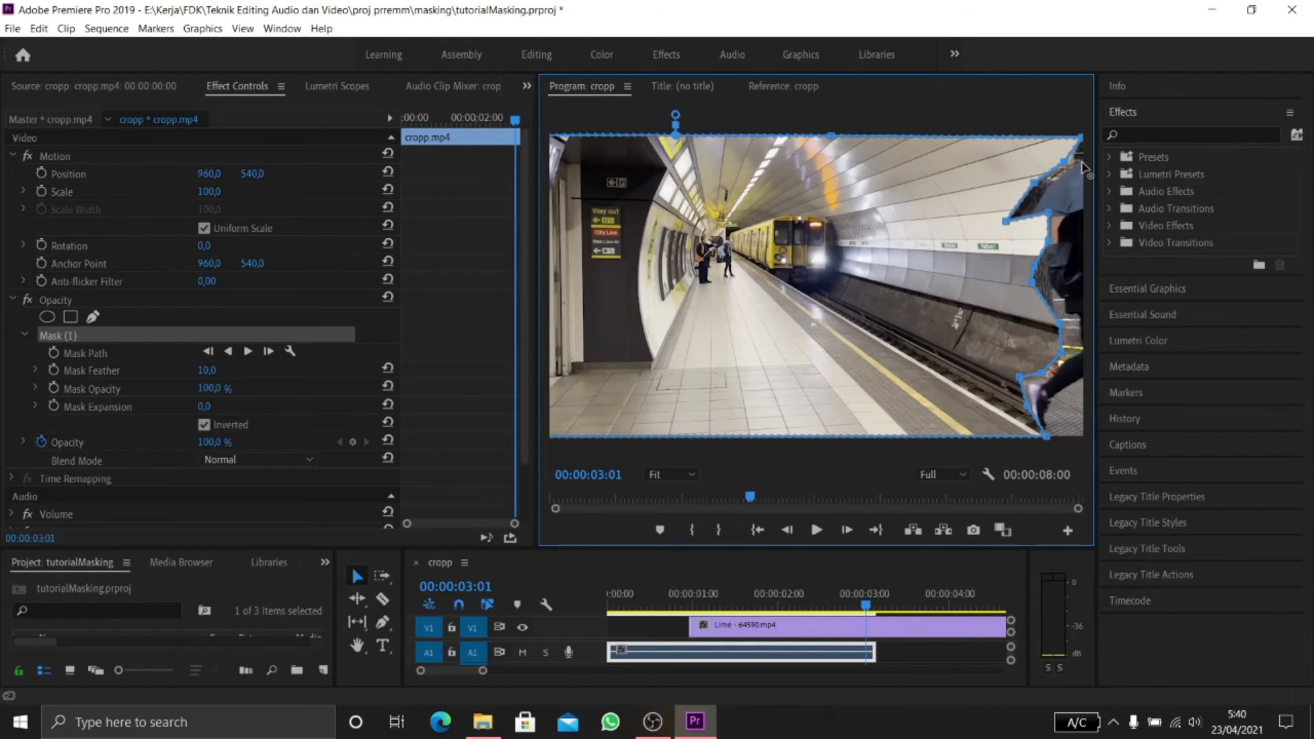
click(1083, 166)
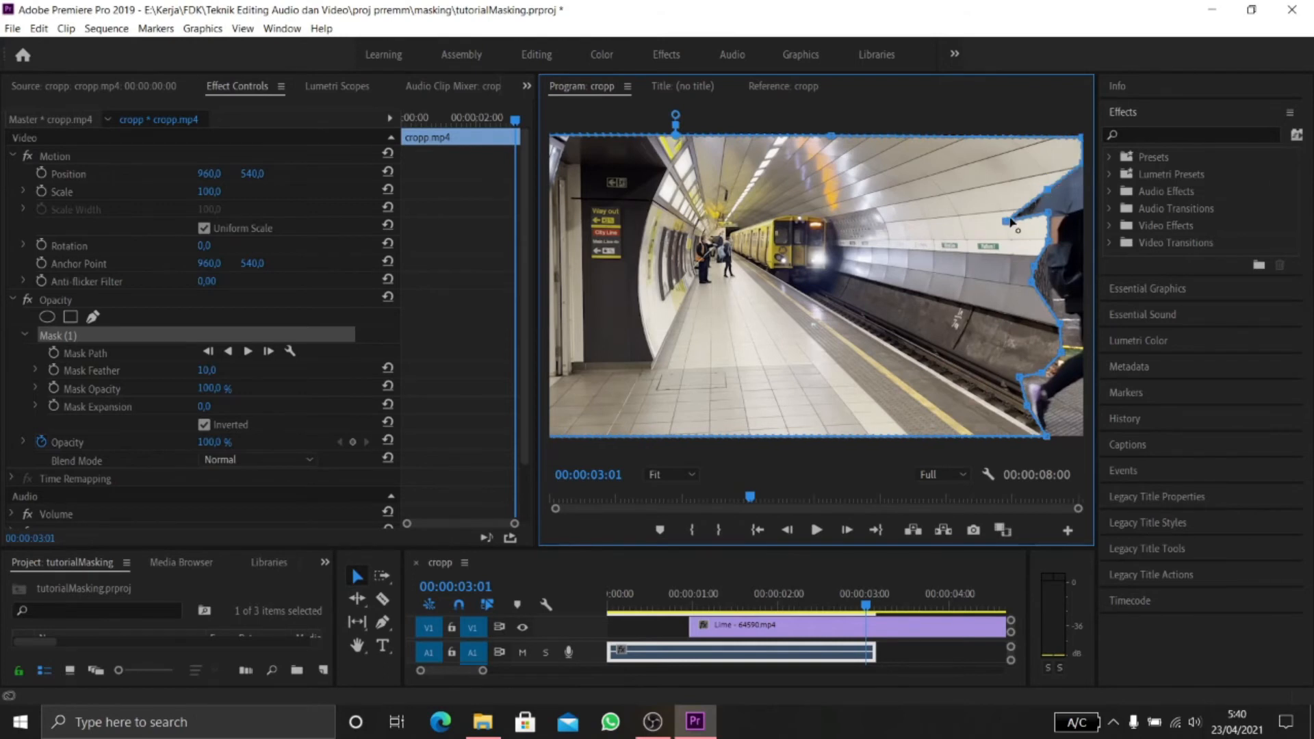
drag(1008, 222, 1029, 216)
drag(1050, 220, 1059, 246)
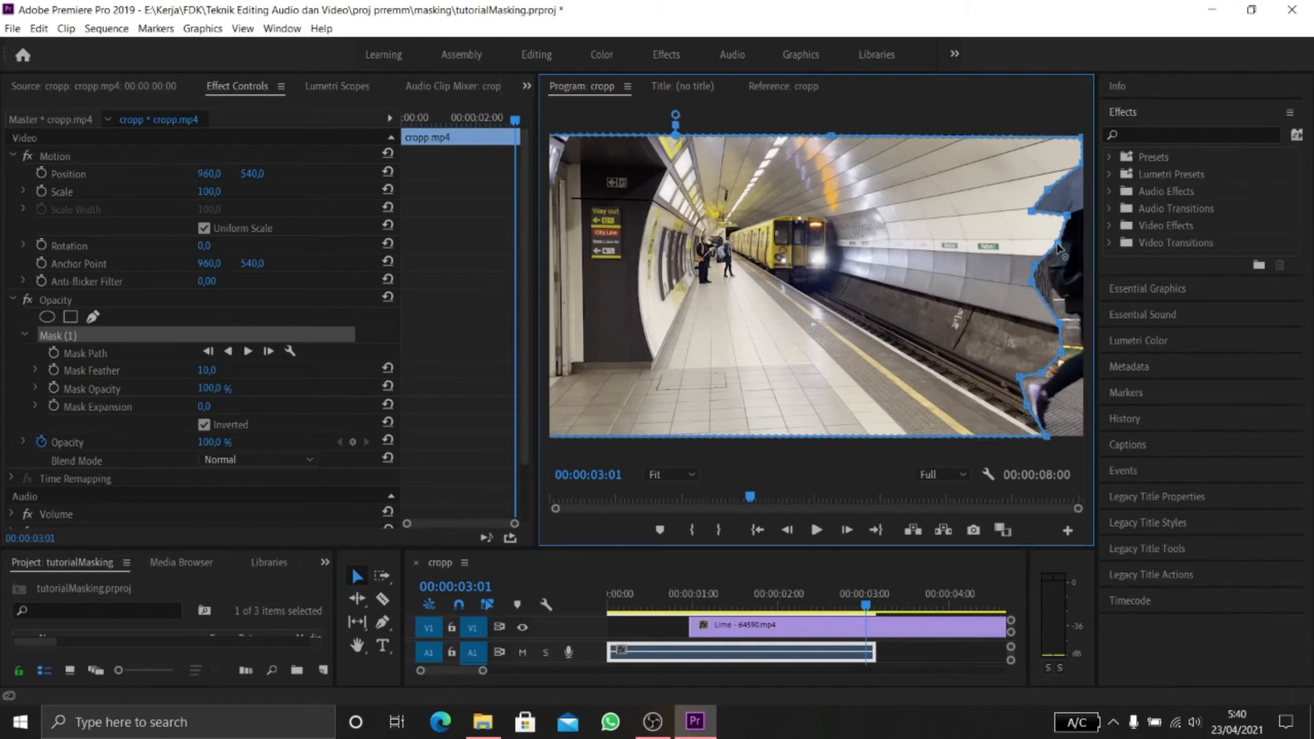
Refit the mask points along the woman's back and upper leg at 00:00:03:01.
drag(1057, 247, 1048, 270)
mouse_move(1047, 272)
mouse_down()
mouse_move(1033, 288)
mouse_move(1048, 291)
mouse_up()
drag(1046, 289, 1065, 308)
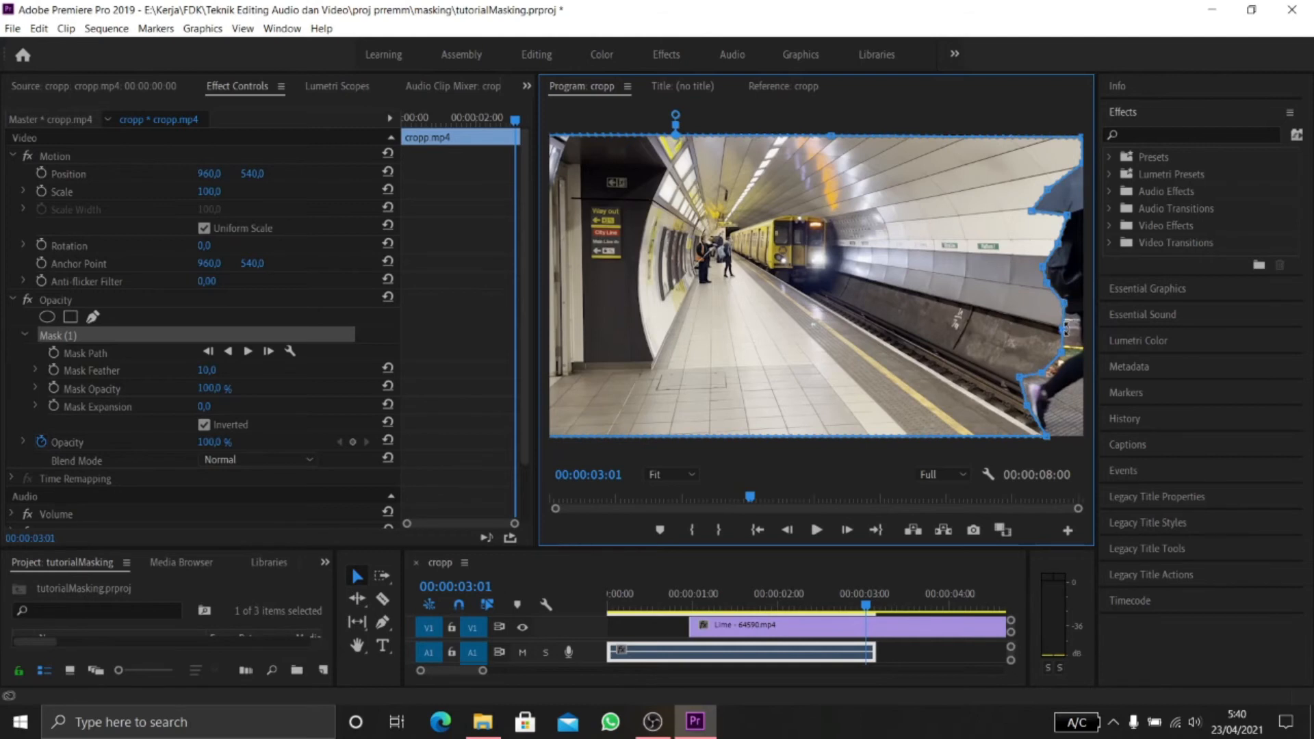
drag(1066, 329, 1073, 324)
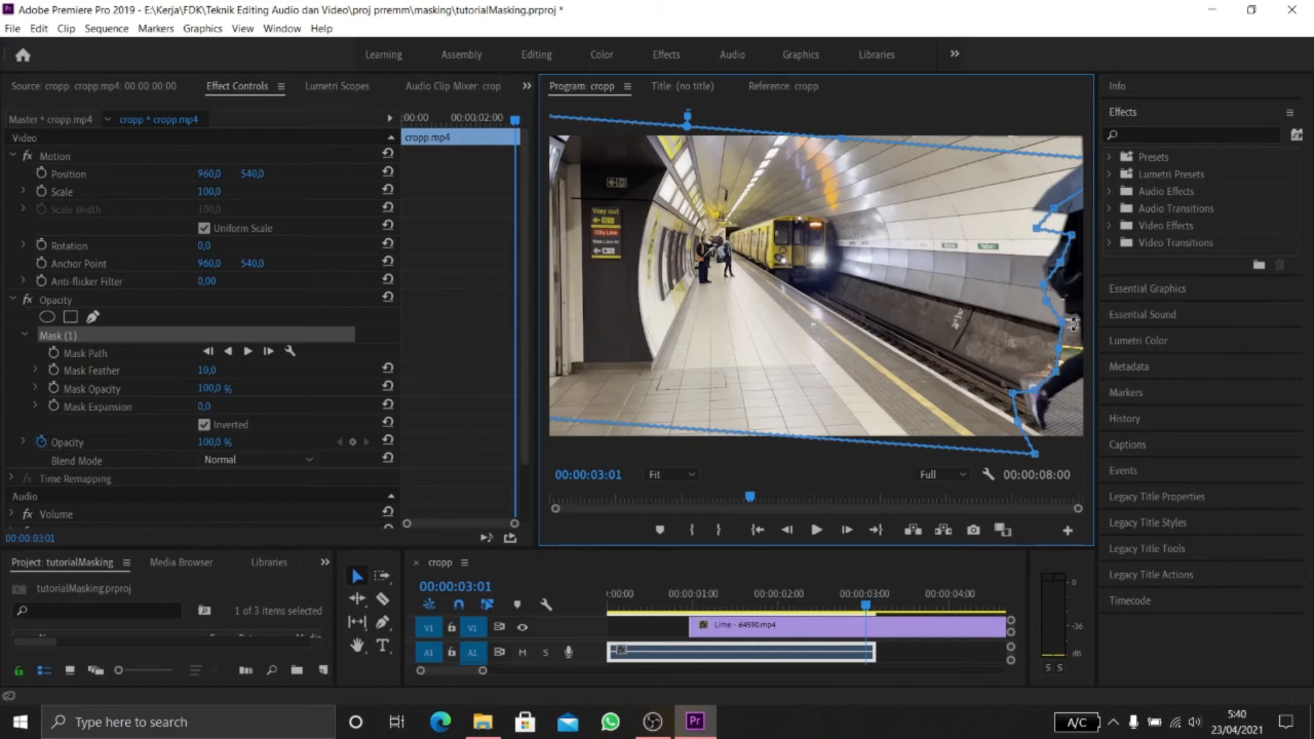
key(ctrl+z)
drag(1066, 327, 1080, 324)
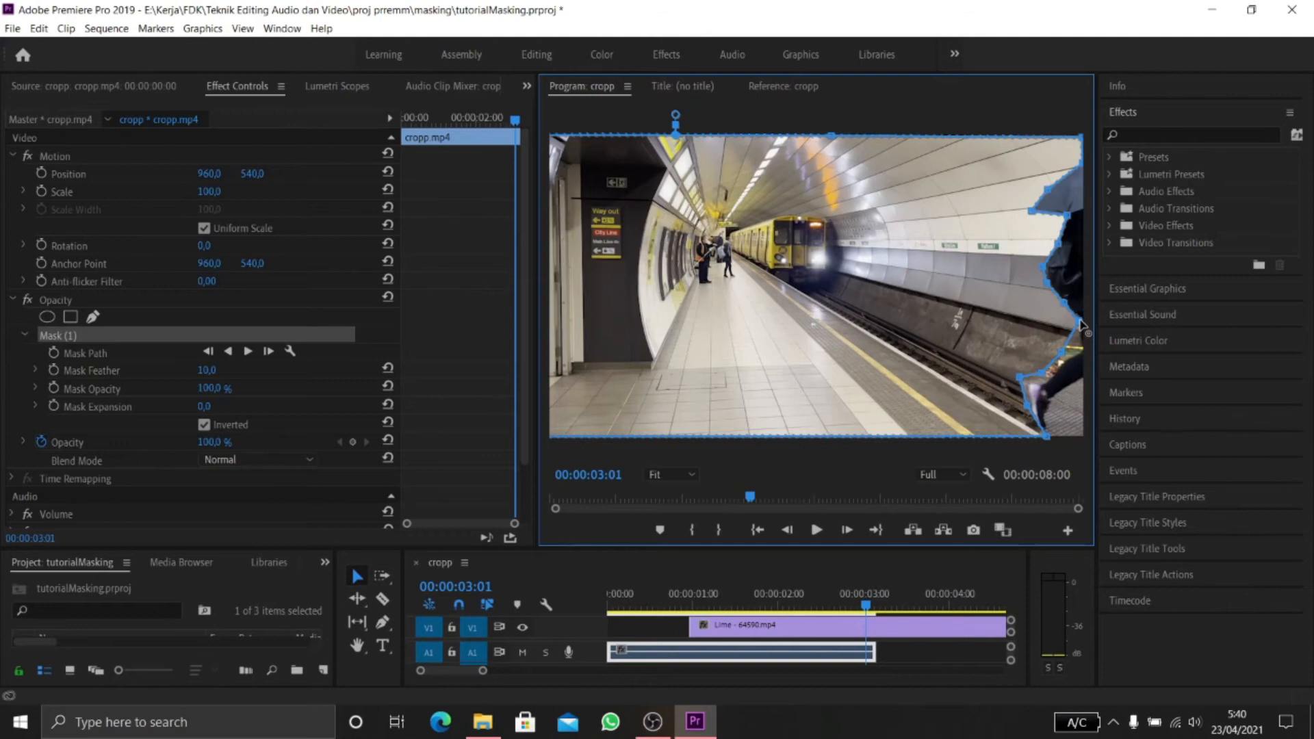
drag(1081, 323, 1080, 353)
Go back frame by frame from 00:00:03:00 to 00:00:02:24, refitting the mask edge to the umbrella, back and legs.
click(787, 533)
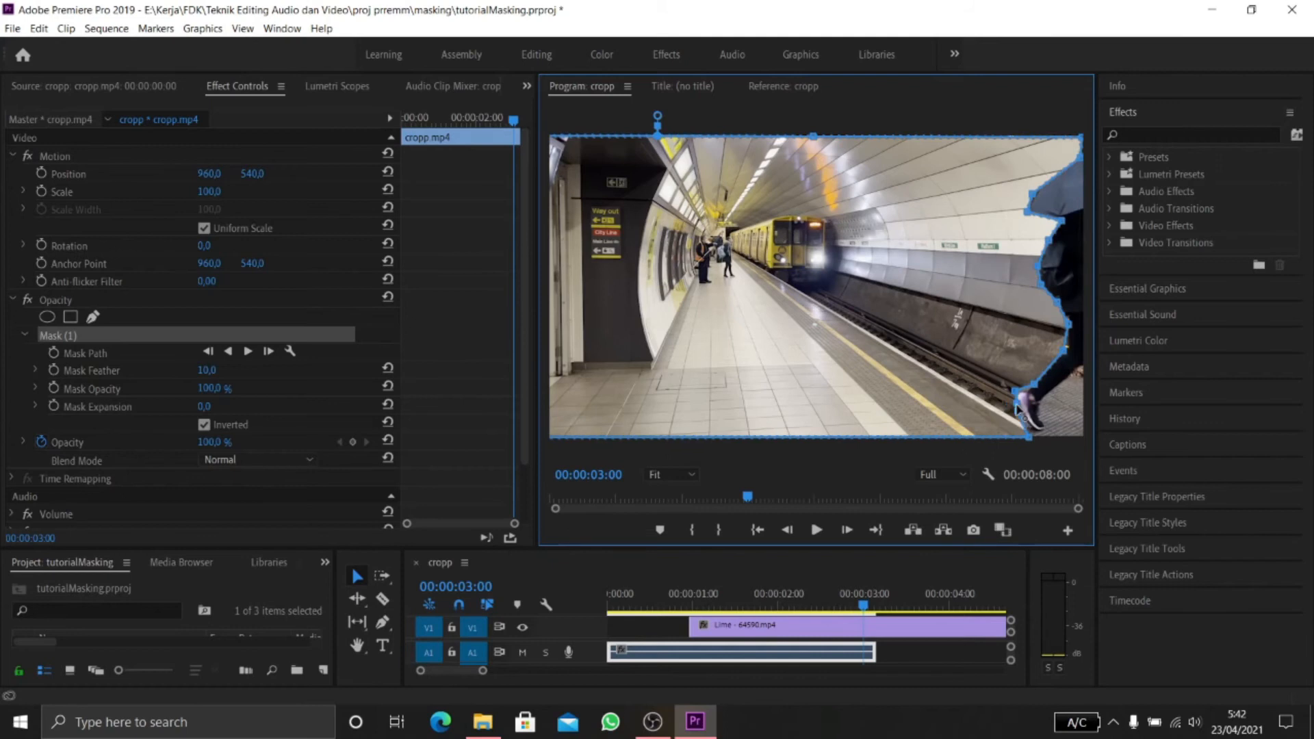
key(Left)
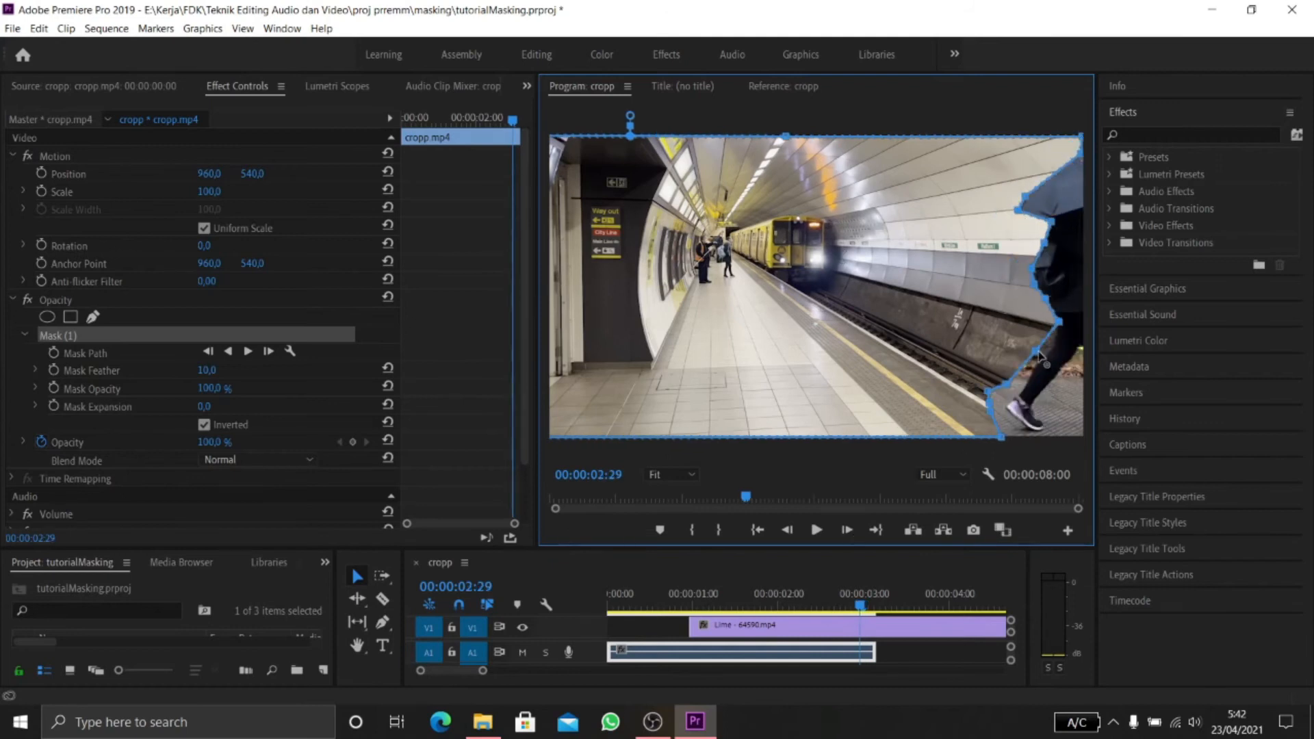
key(Left)
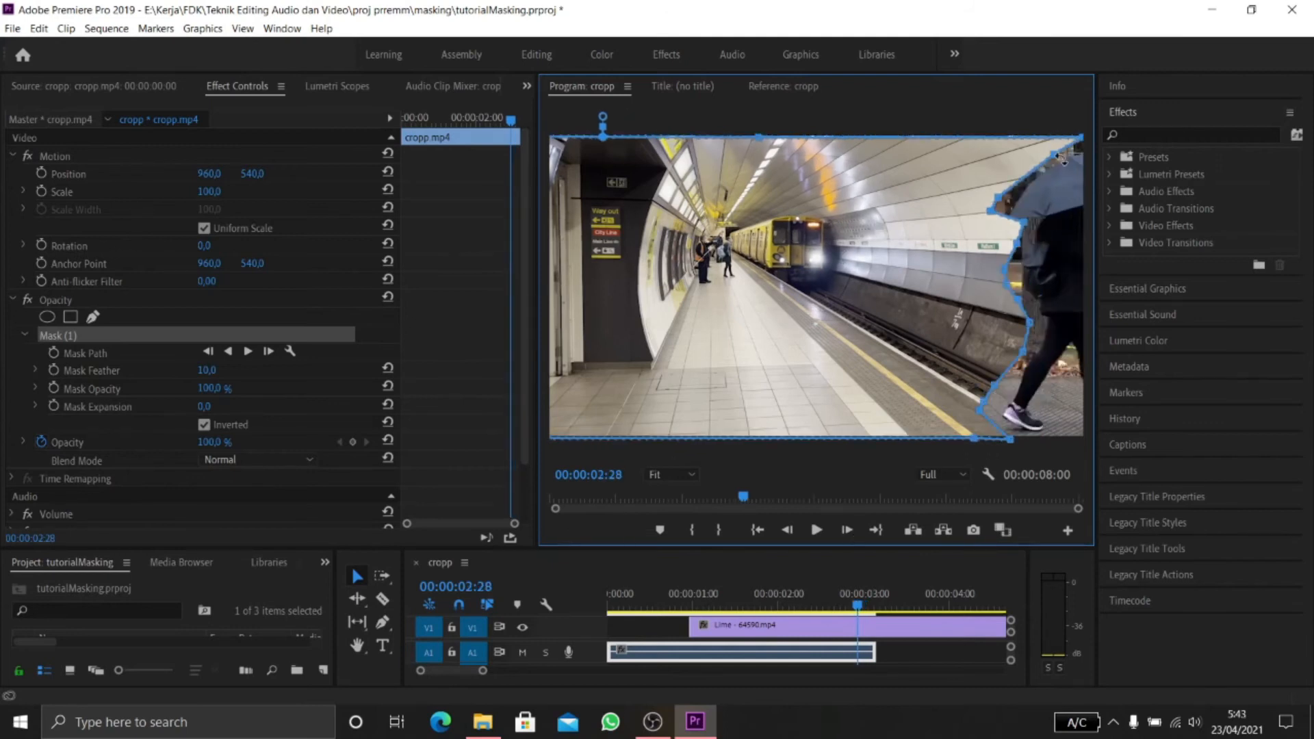
key(Left)
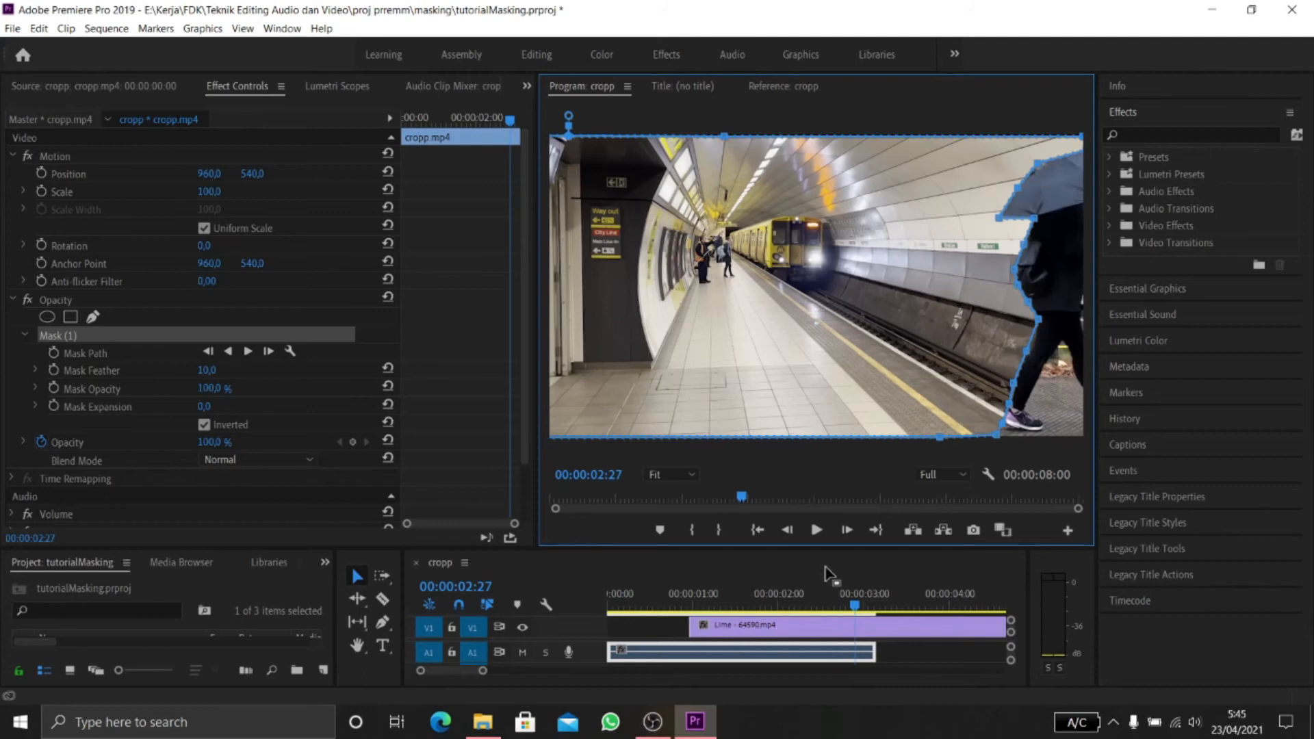
key(Left)
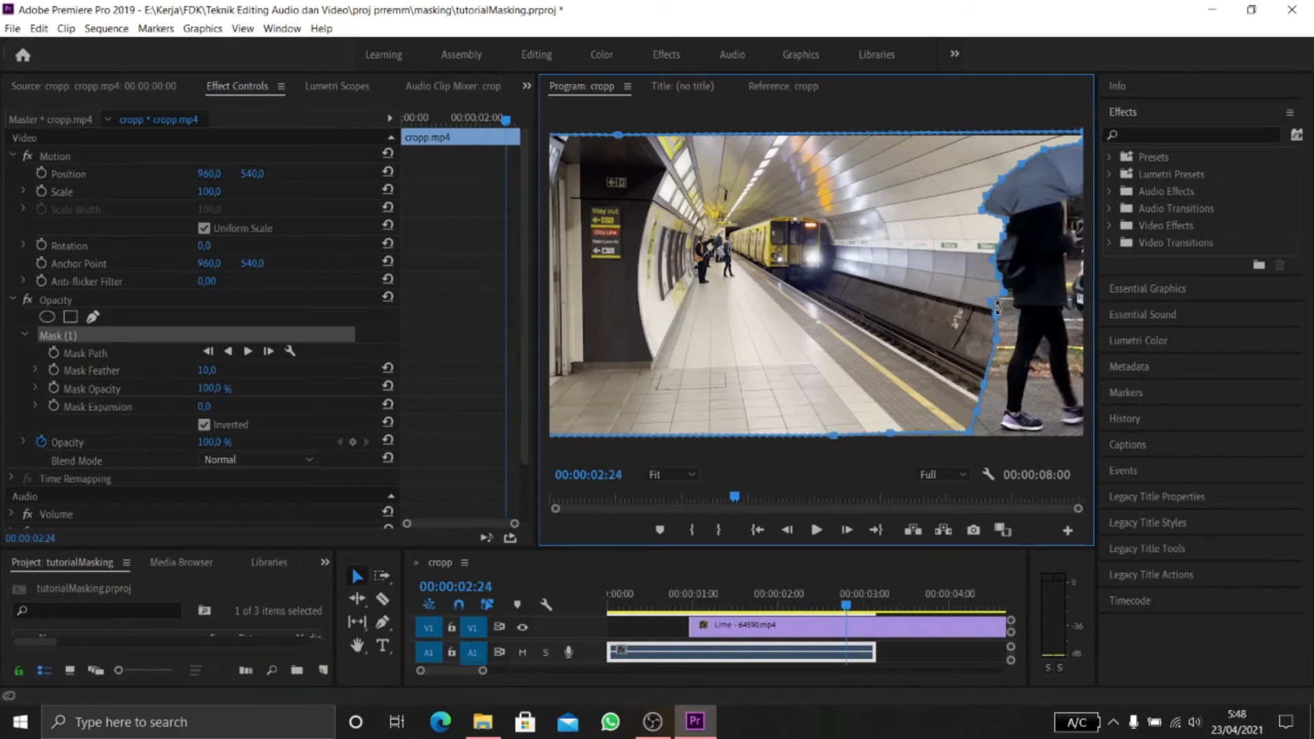
Refit the mask's umbrella, torso and bottom points frame by frame from 00:00:02:23 back to 00:00:02:20.
key(Left)
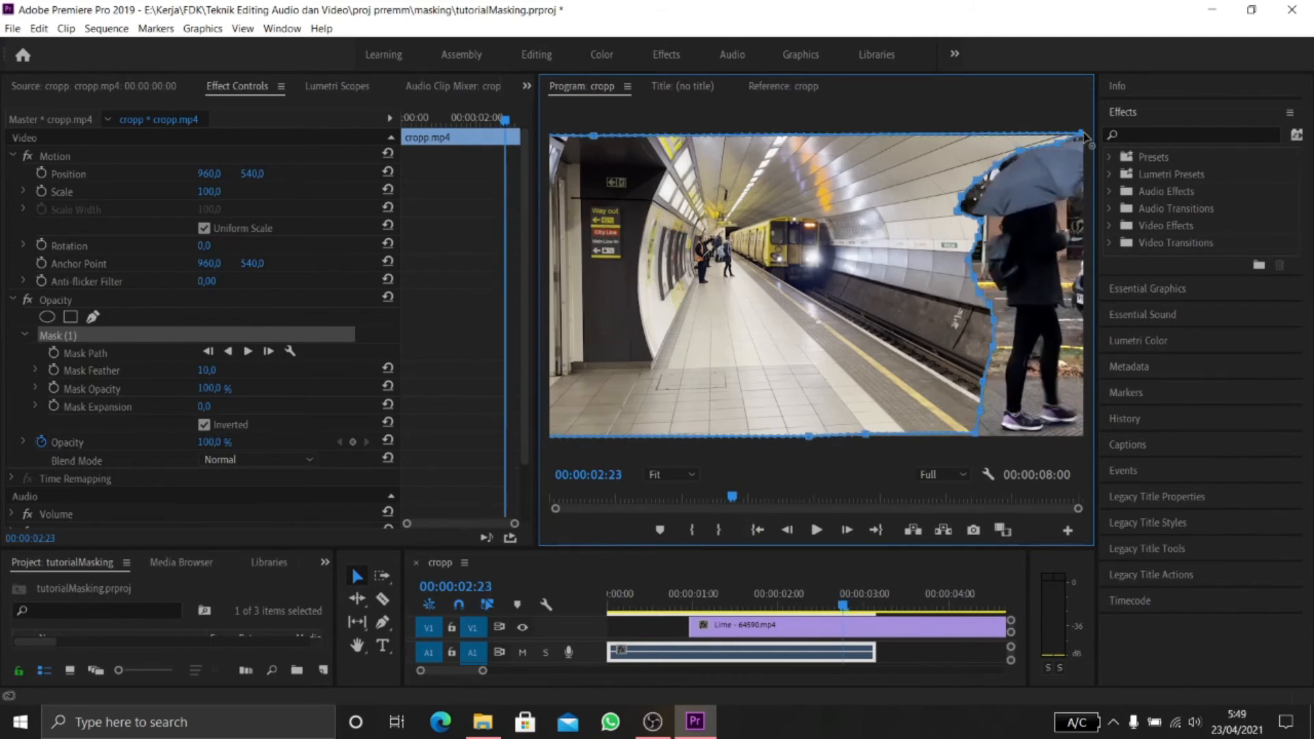
drag(978, 433, 999, 434)
key(Left)
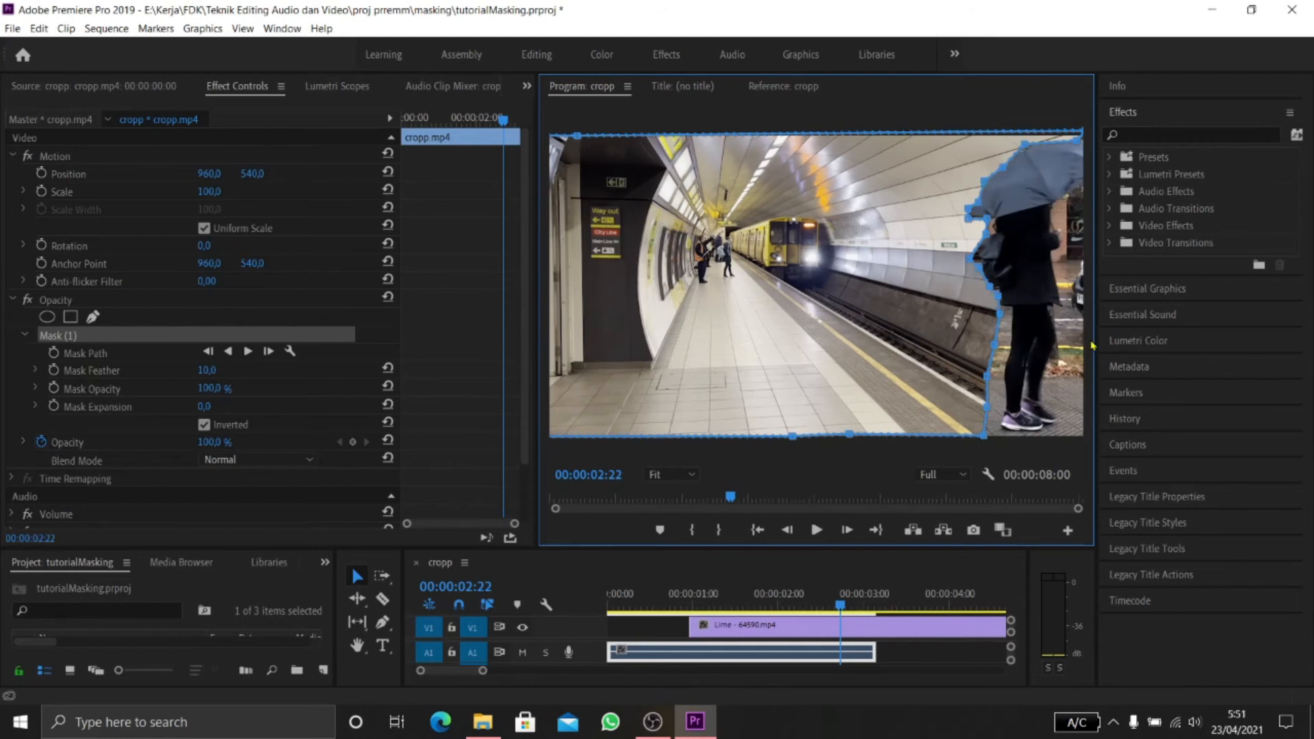
key(Left)
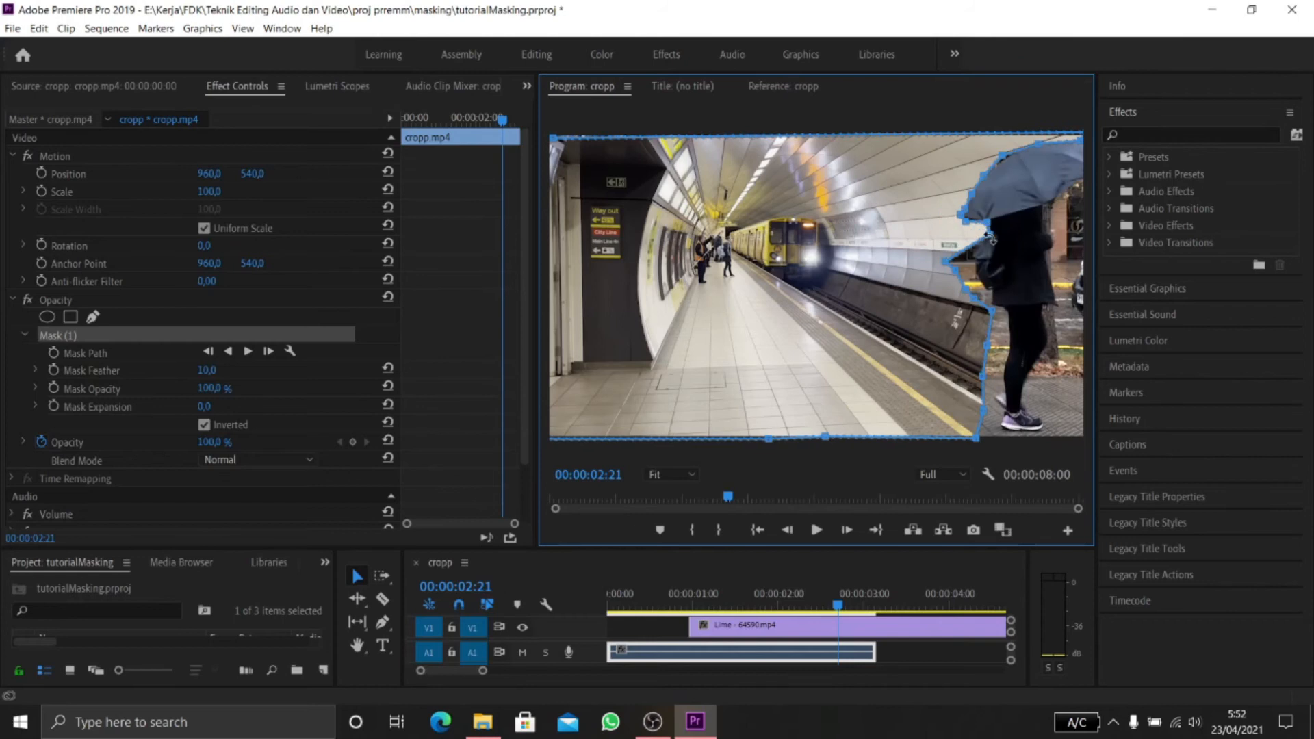
key(Left)
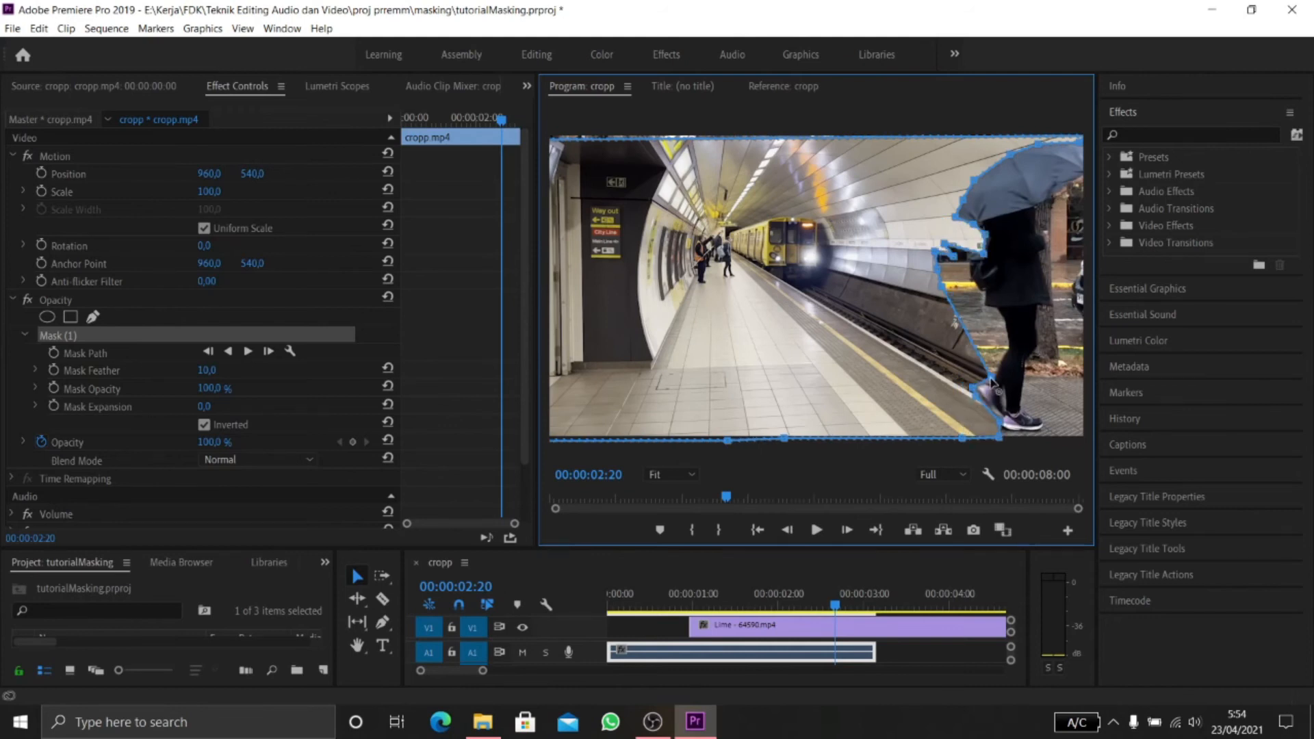
Refit the mask to the umbrella, back, upper leg and rear foot at 00:00:02:19 and 00:00:02:18.
key(Left)
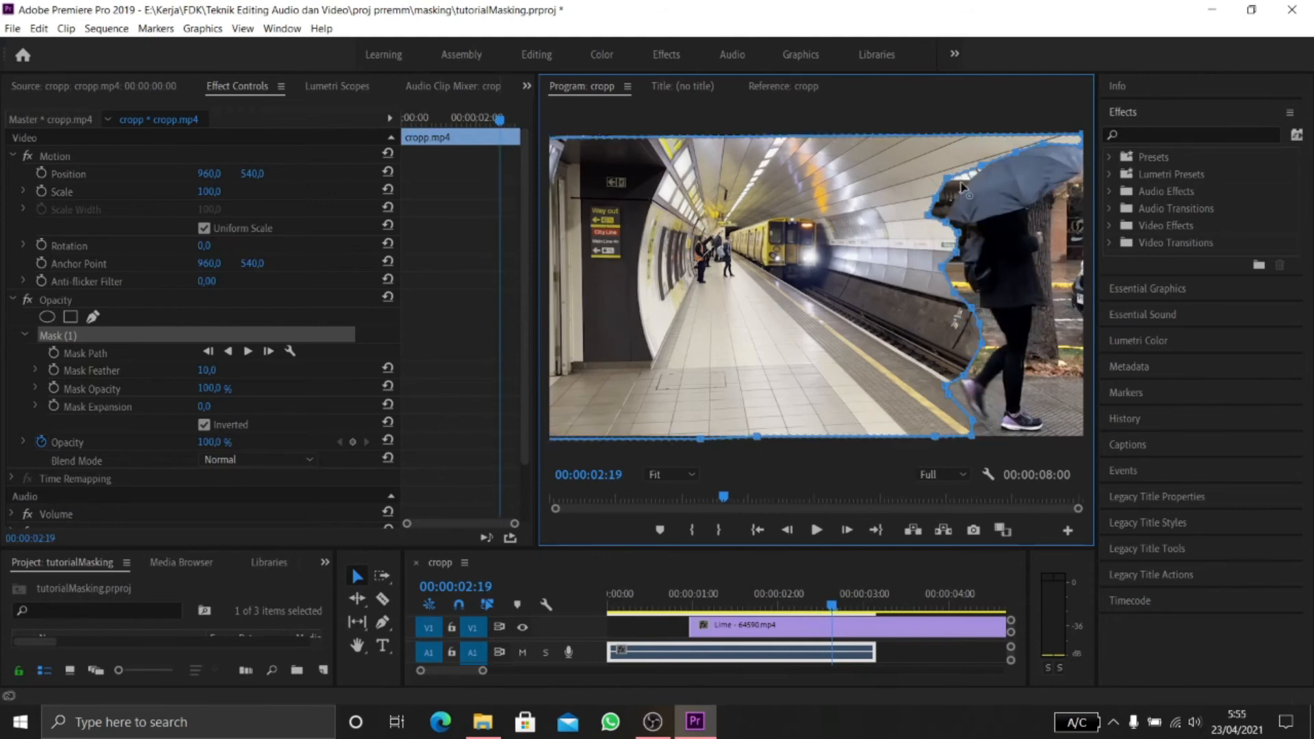
drag(961, 185, 939, 205)
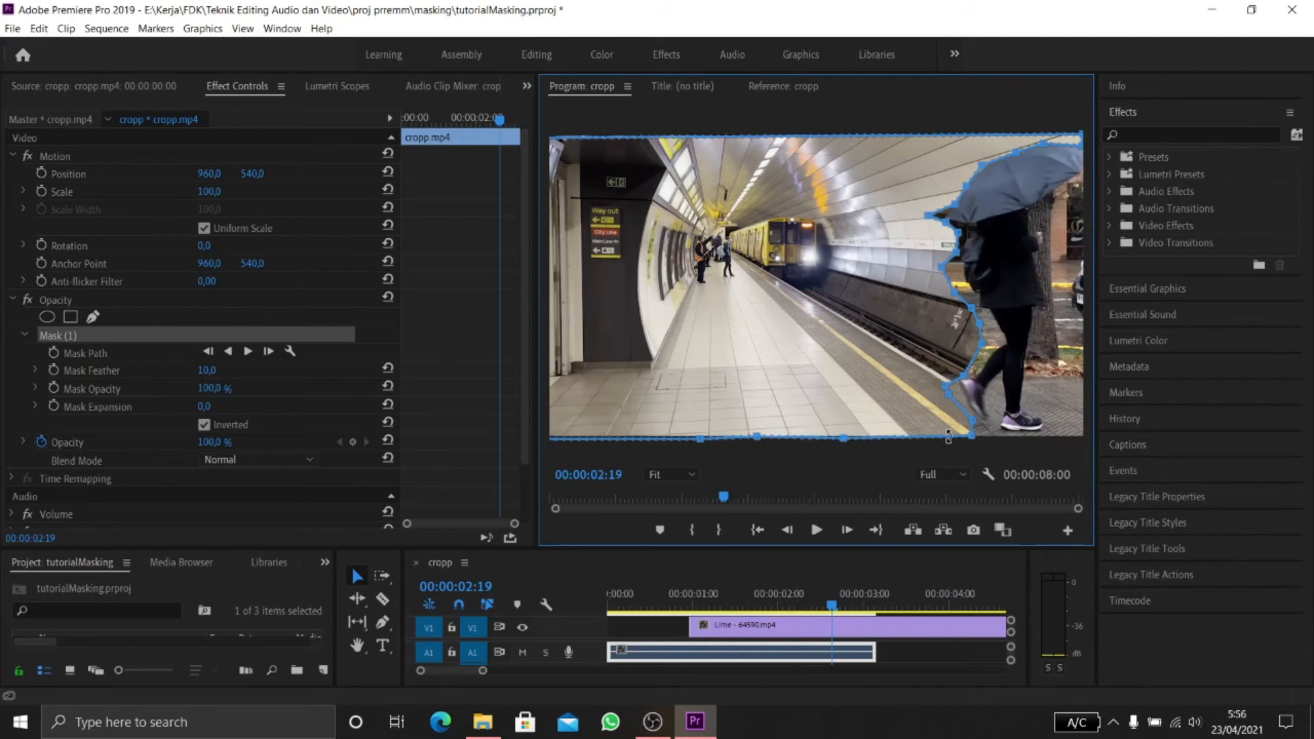
drag(981, 343, 1012, 350)
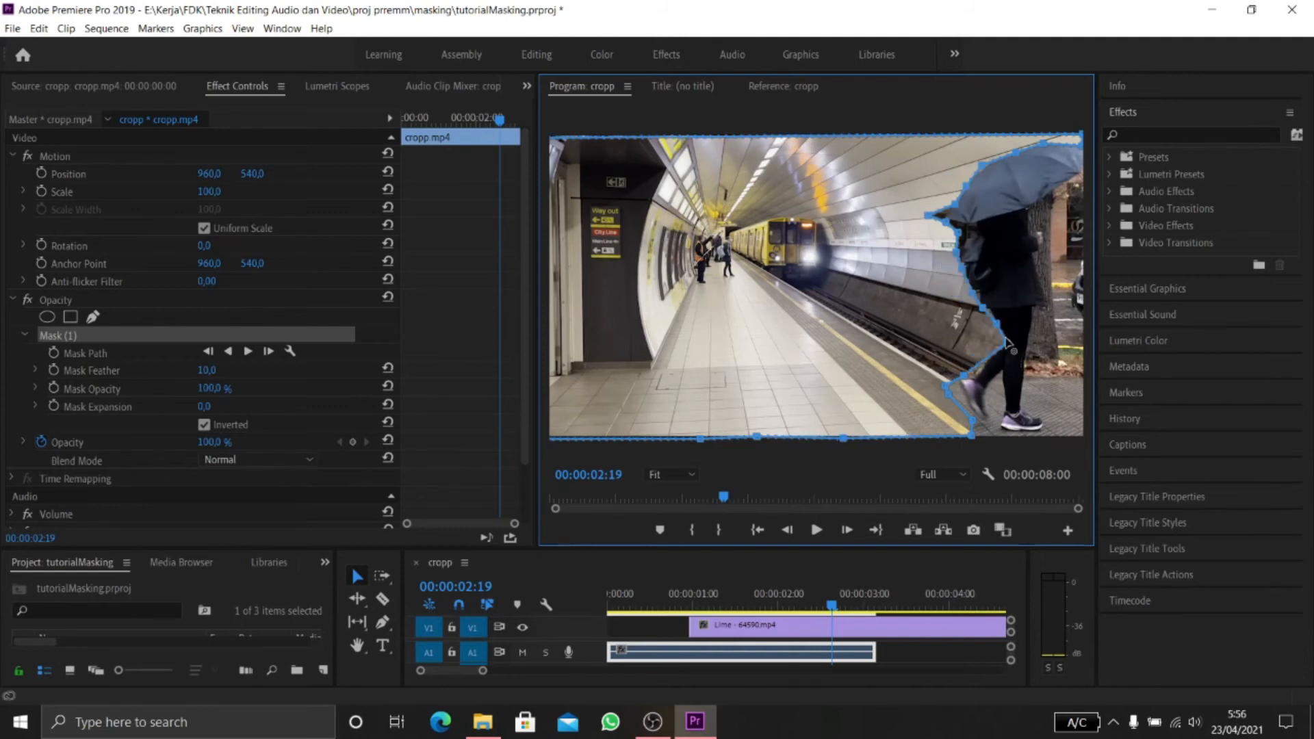
key(Left)
drag(946, 383, 944, 377)
Refit the mask's upper corner, umbrella, back and rear foot points frame by frame from 00:00:02:17 back to 00:00:02:14.
click(787, 531)
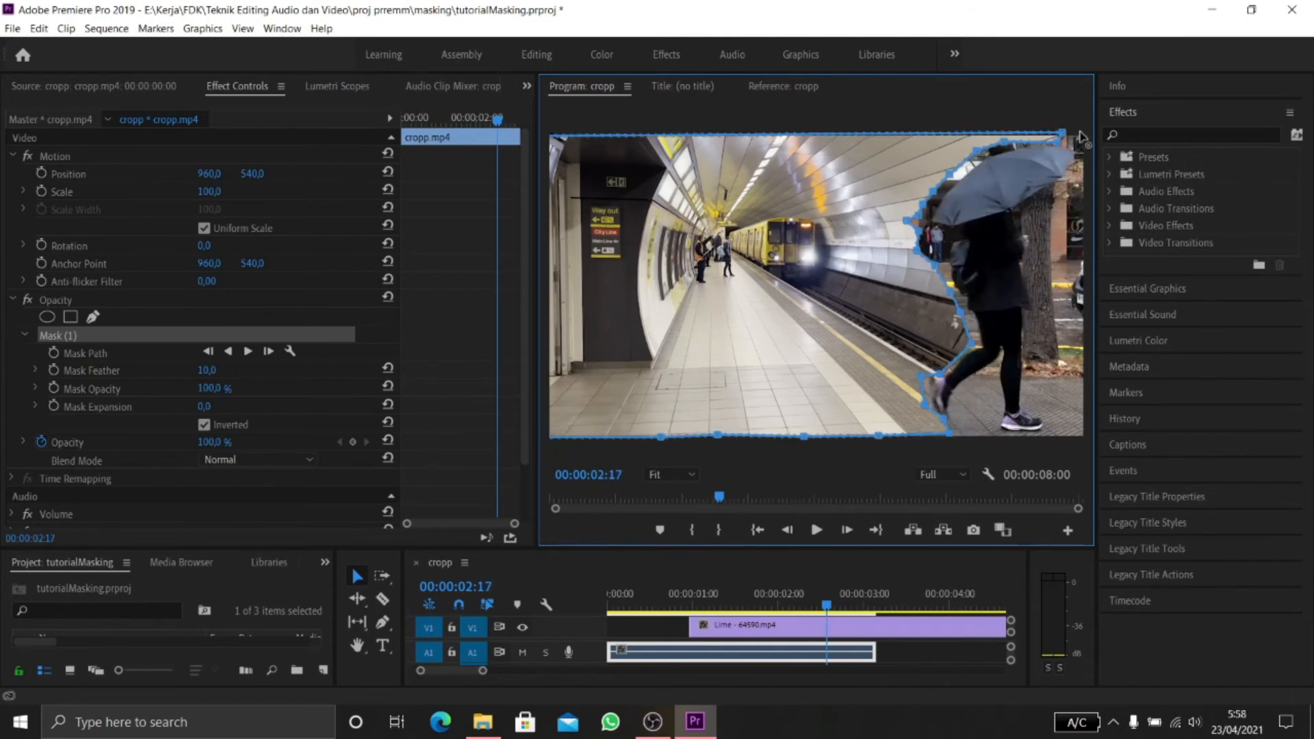
drag(1079, 135, 1072, 131)
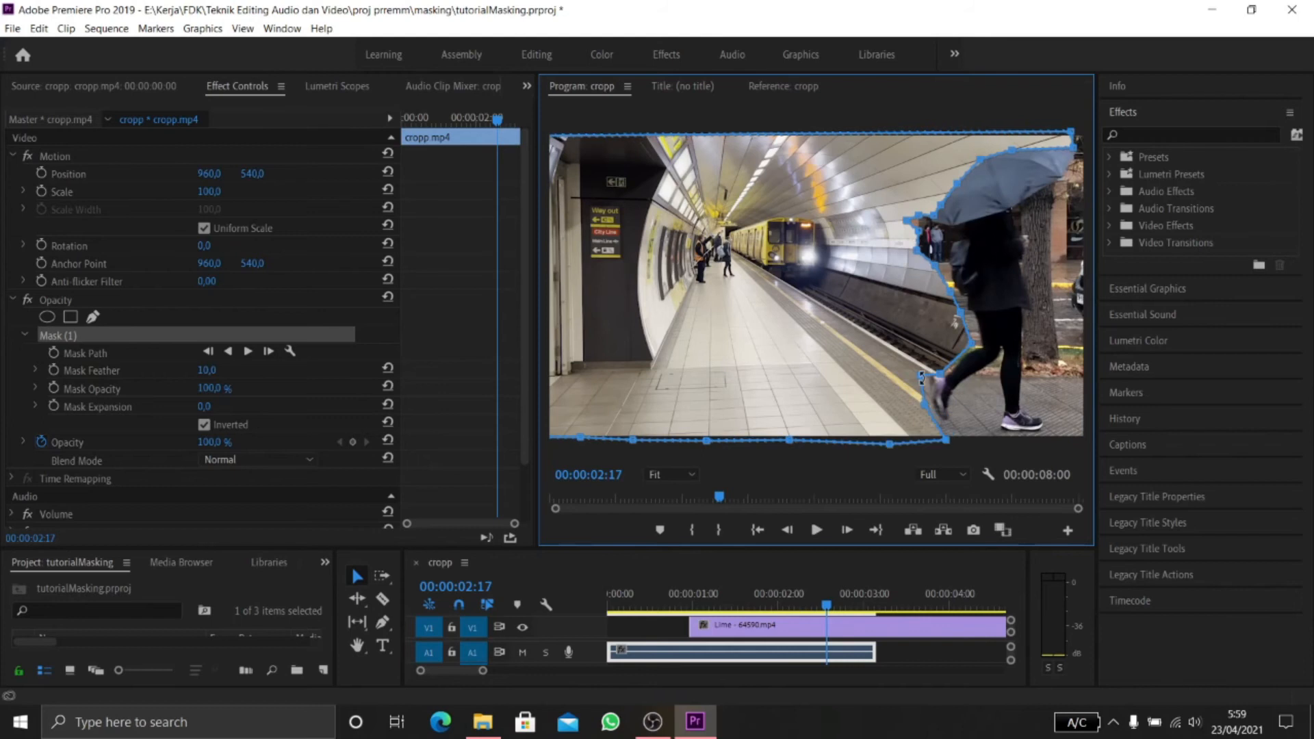
drag(922, 378, 943, 379)
click(788, 531)
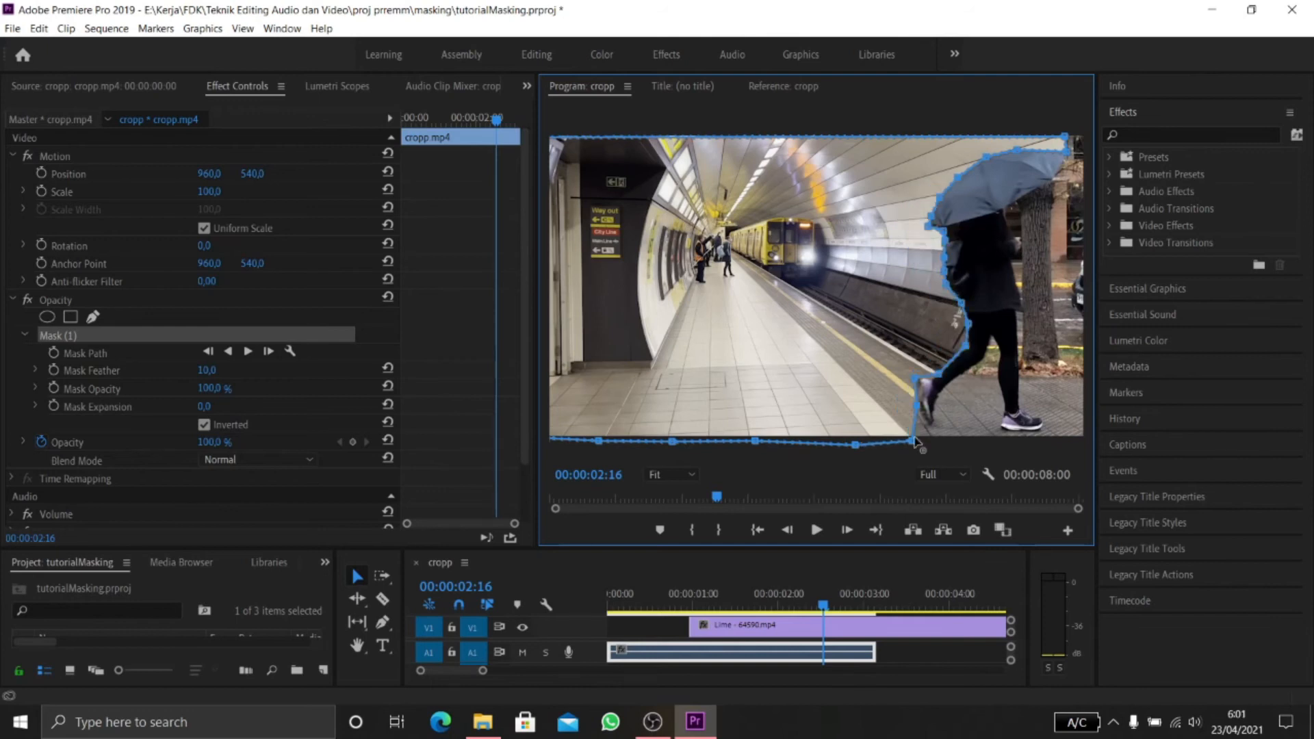
key(Left)
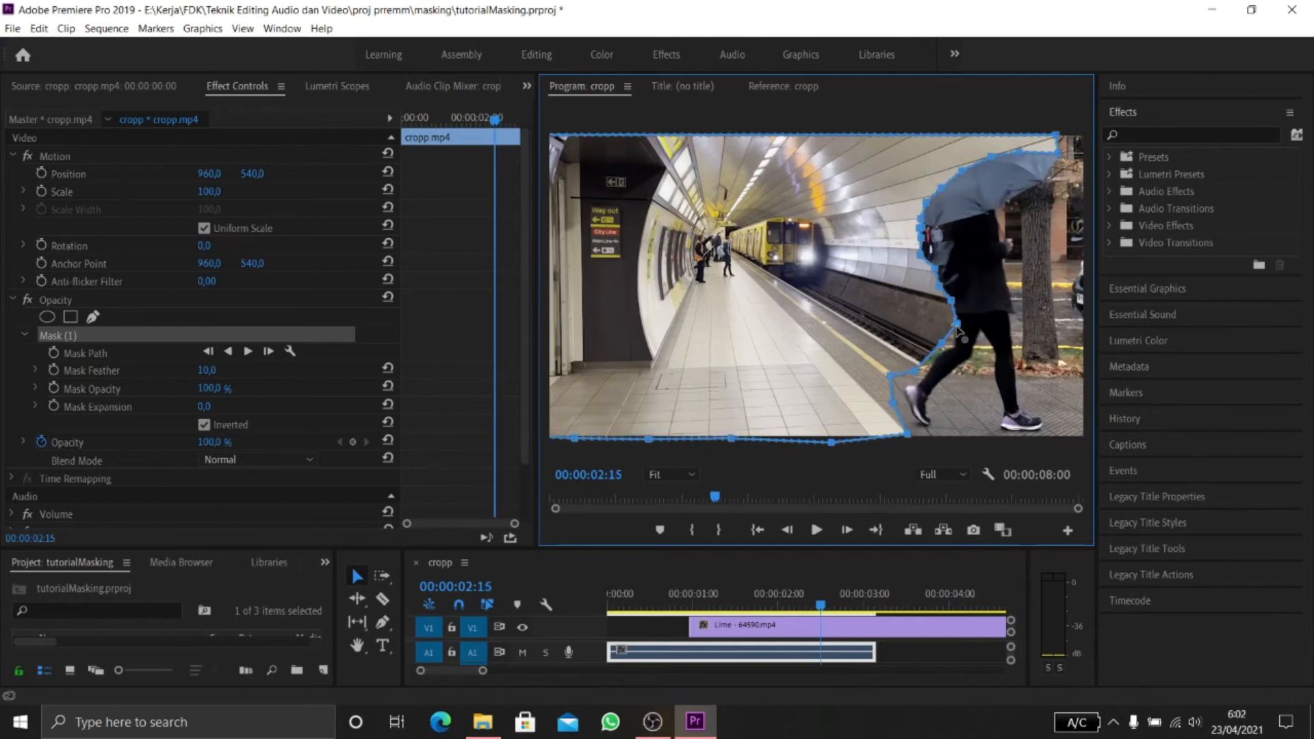
key(Left)
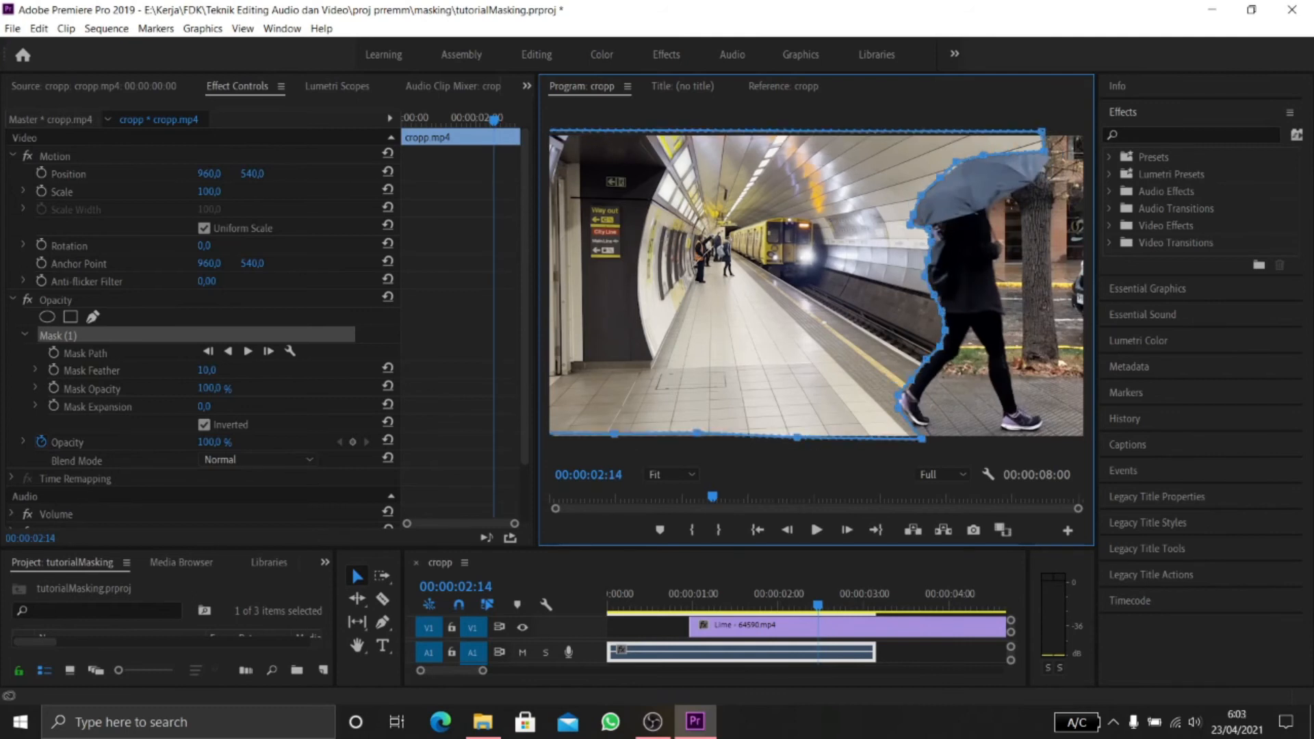
Continue fitting the mask along the woman's umbrella, backpack and legs frame by frame back to 00:00:02:02.
key(Left)
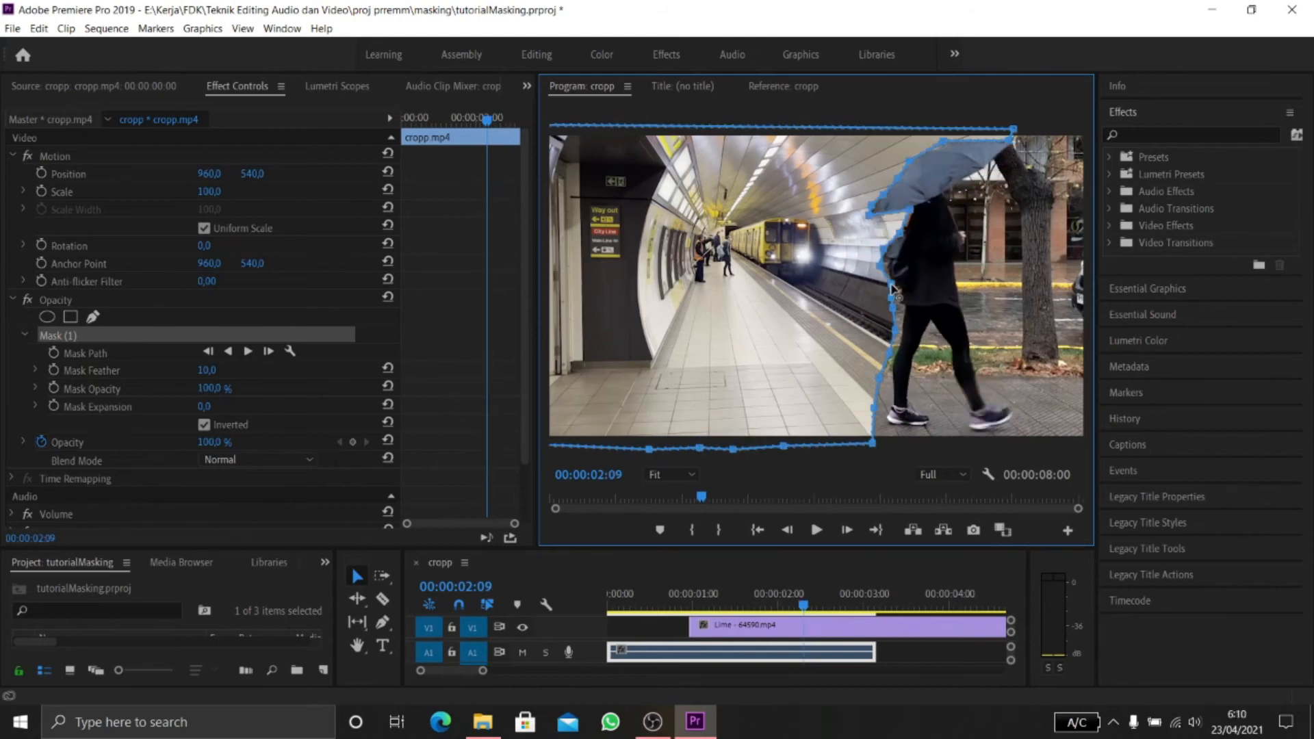
key(Left)
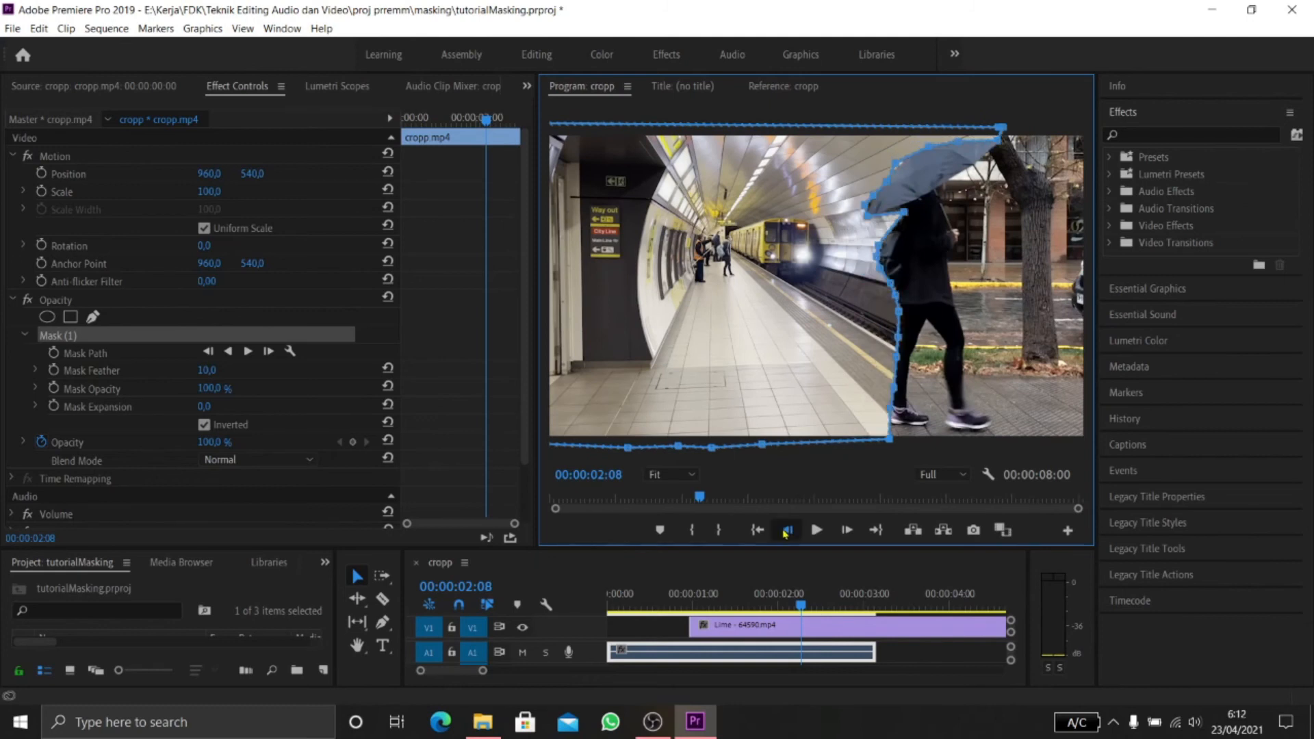
click(786, 531)
click(786, 532)
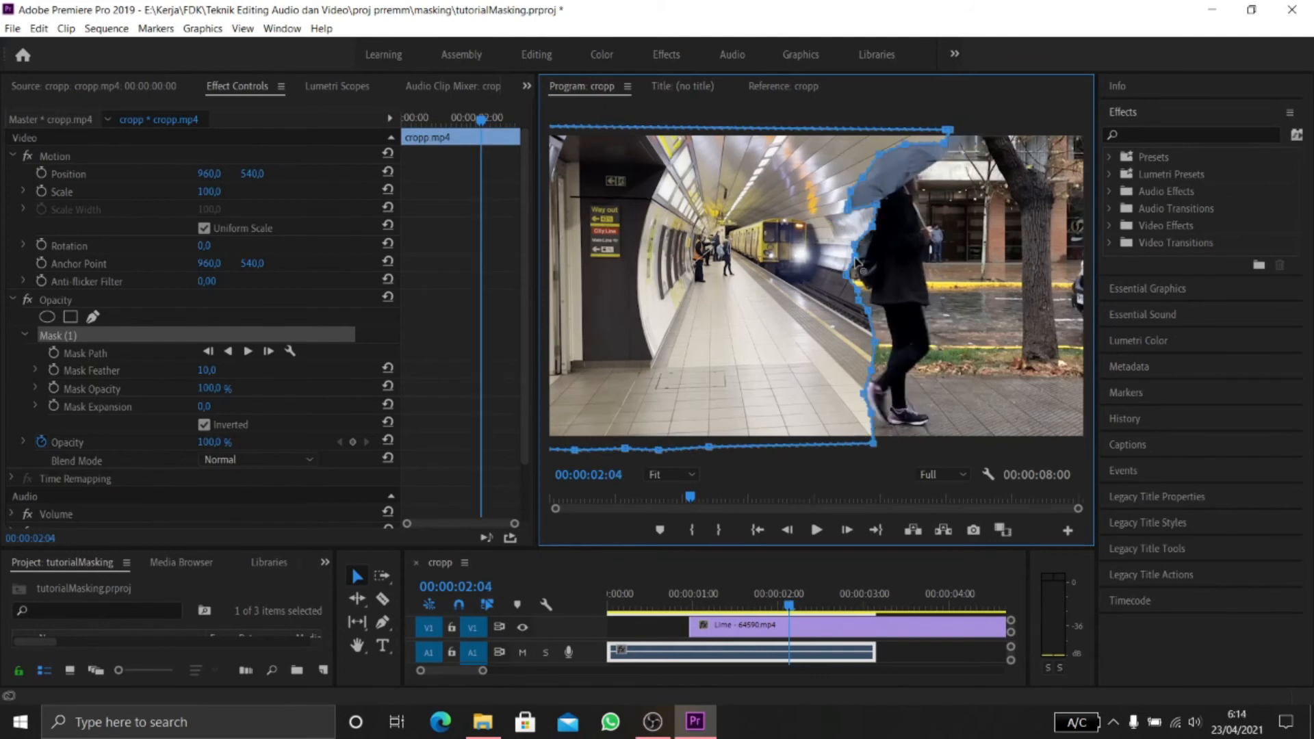
key(Left)
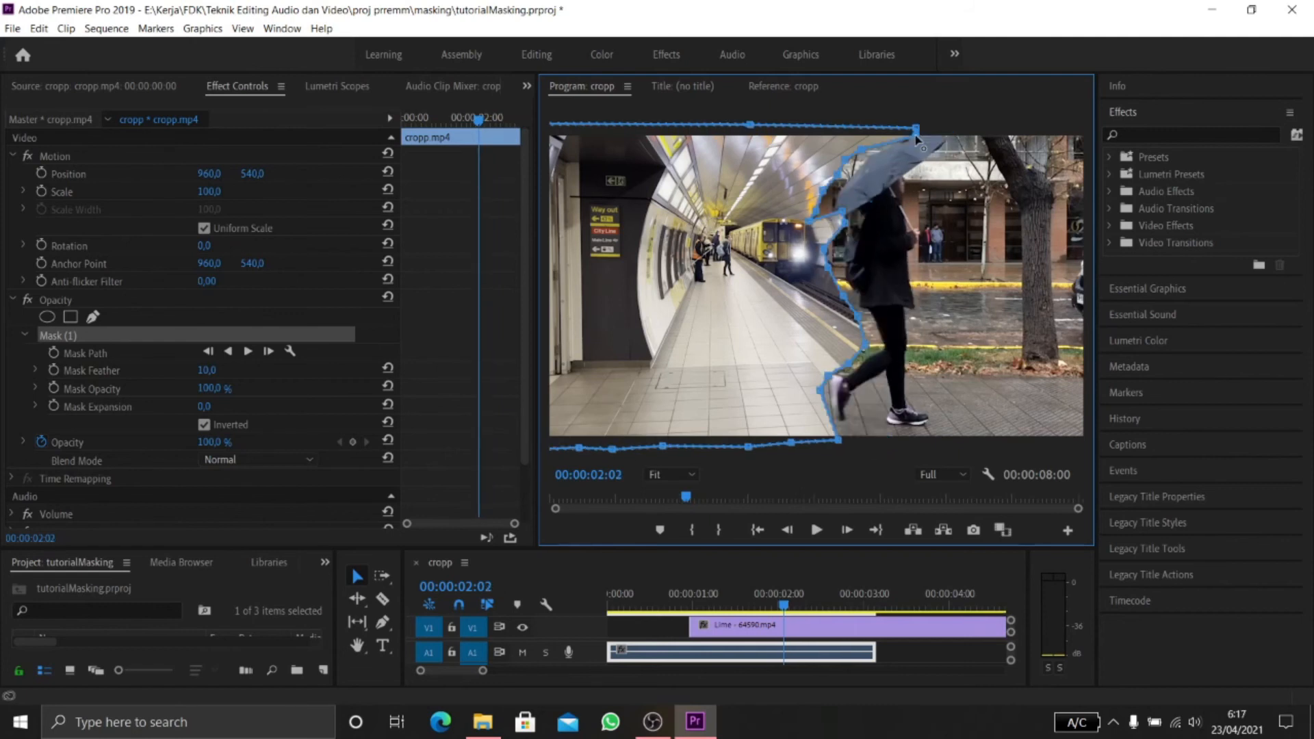
Turn on keyframing for the mask's path, feather, opacity and expansion, and refit its edge frame by frame back to 00:00:01:15.
key(Left)
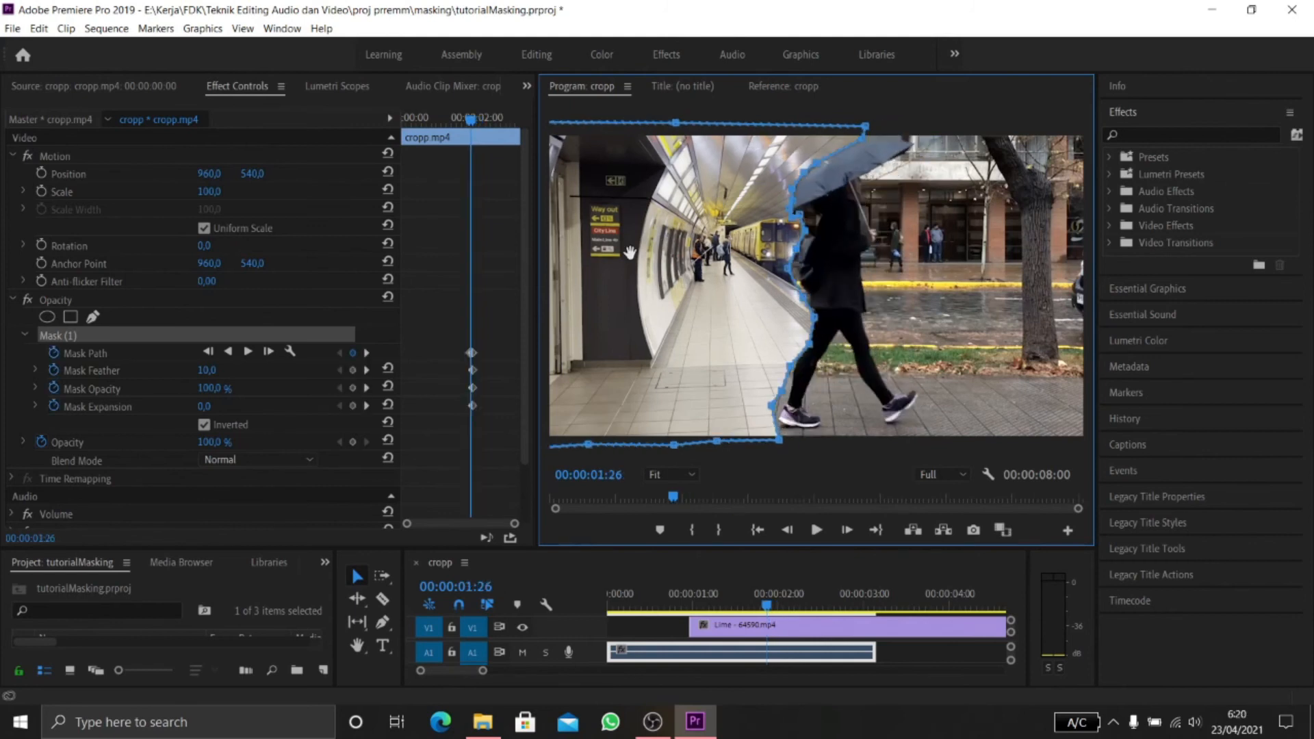
key(Left)
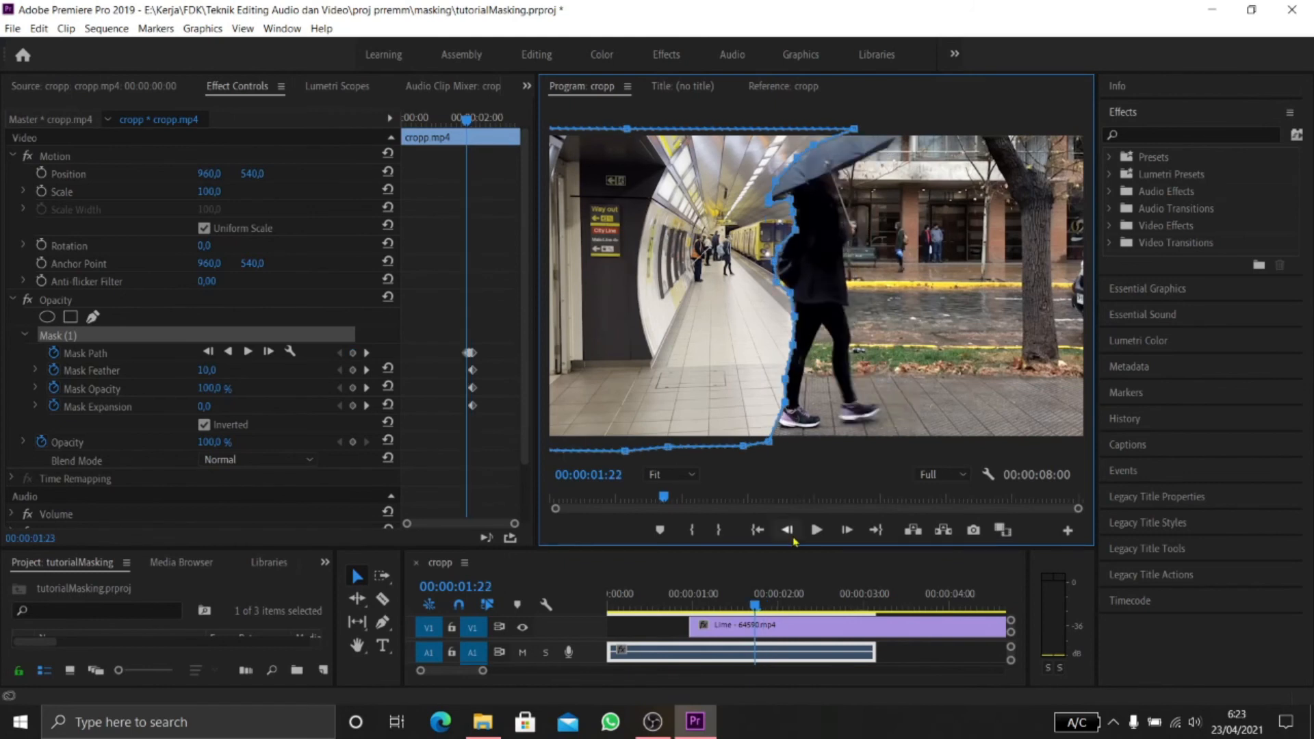
click(787, 530)
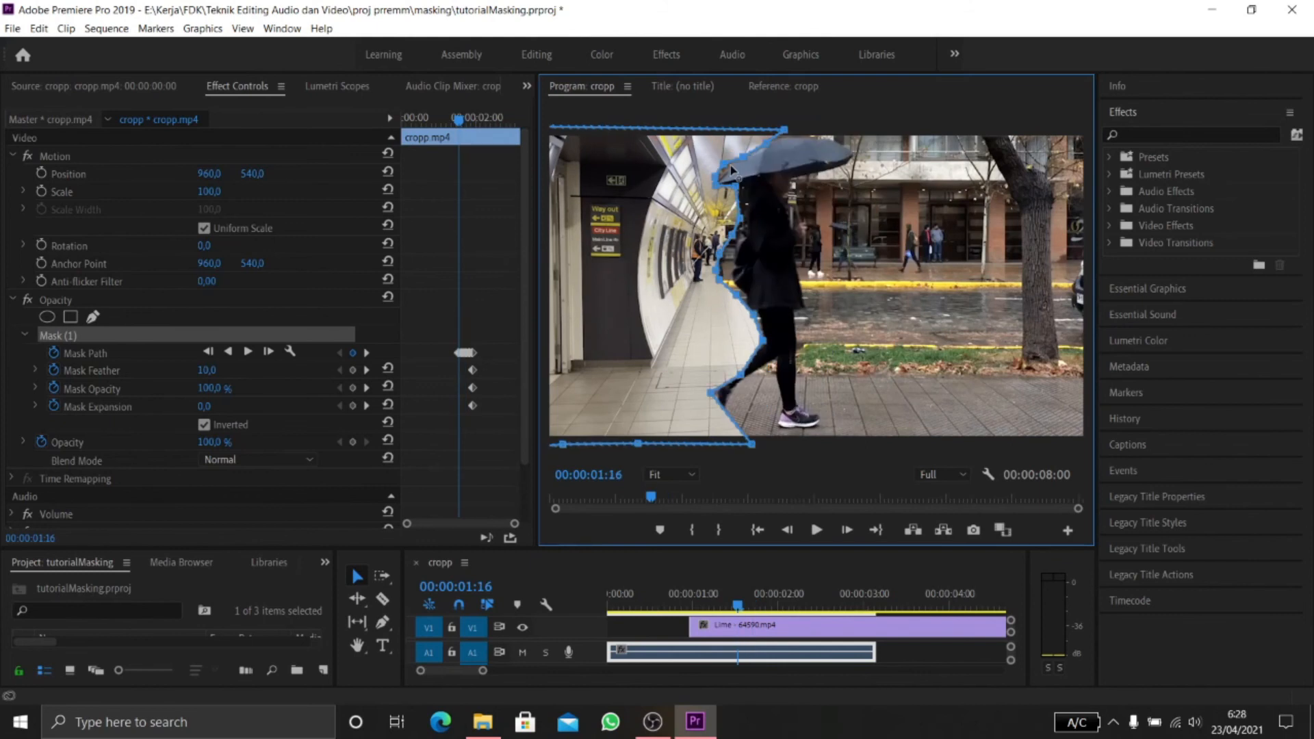
key(Left)
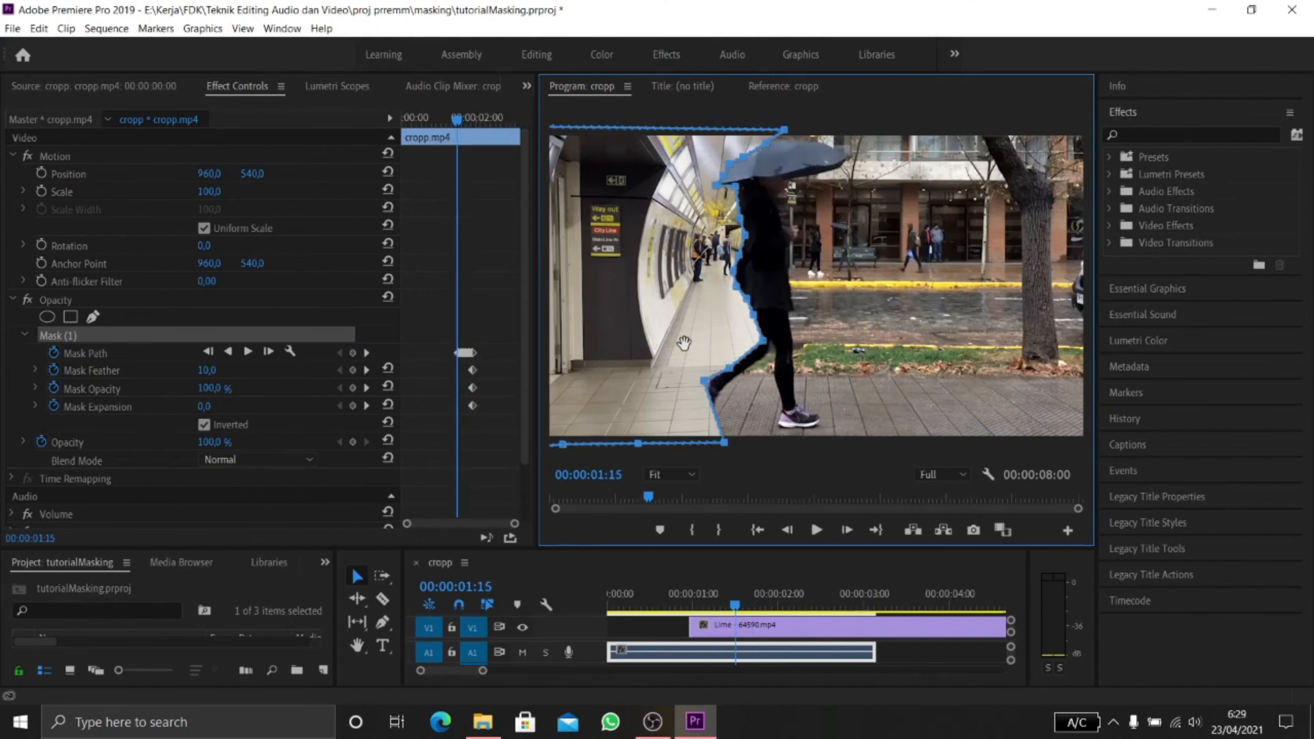